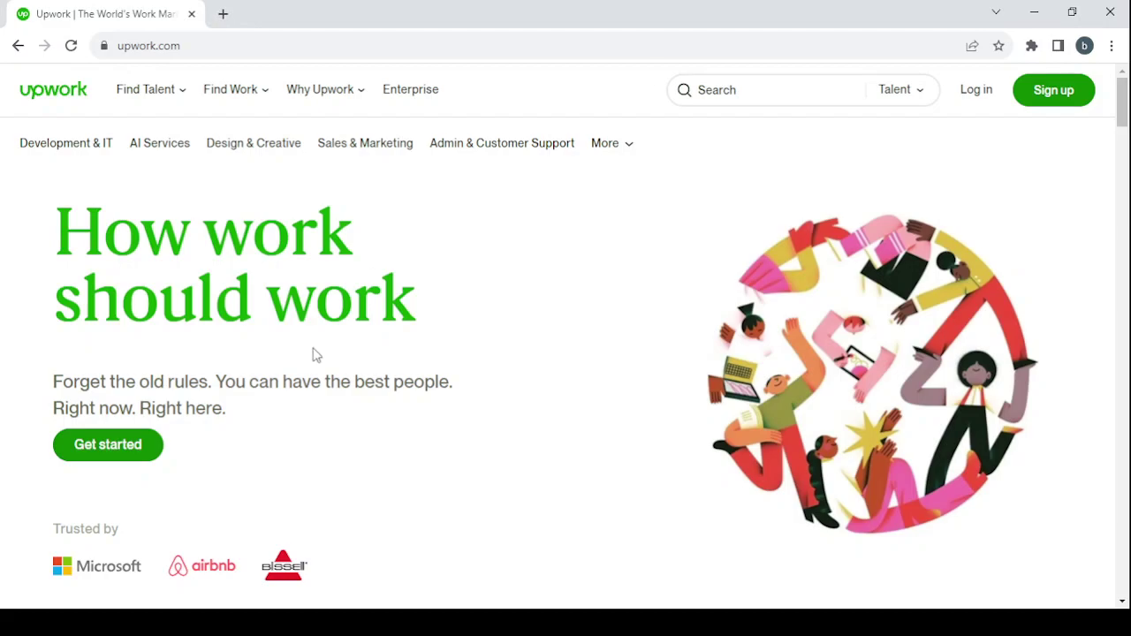
# Step: Start signing up for a new Upwork account from the homepage
pyautogui.click(133, 444)
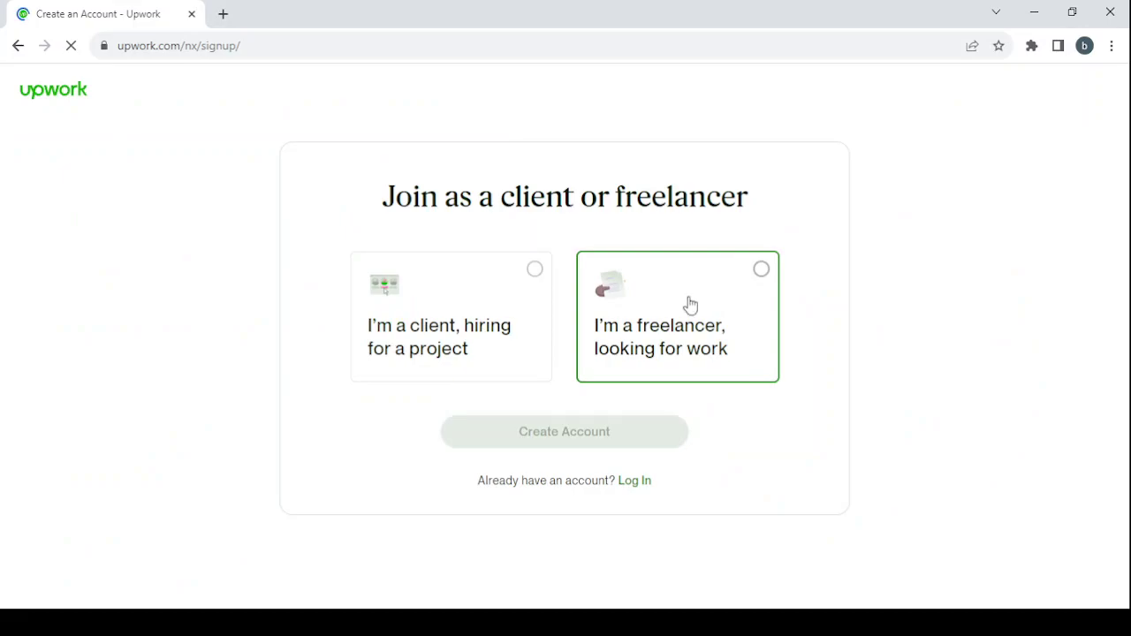
# Step: Join as a freelancer looking for work and begin the sign-up form's first name
pyautogui.click(690, 304)
pyautogui.click(570, 431)
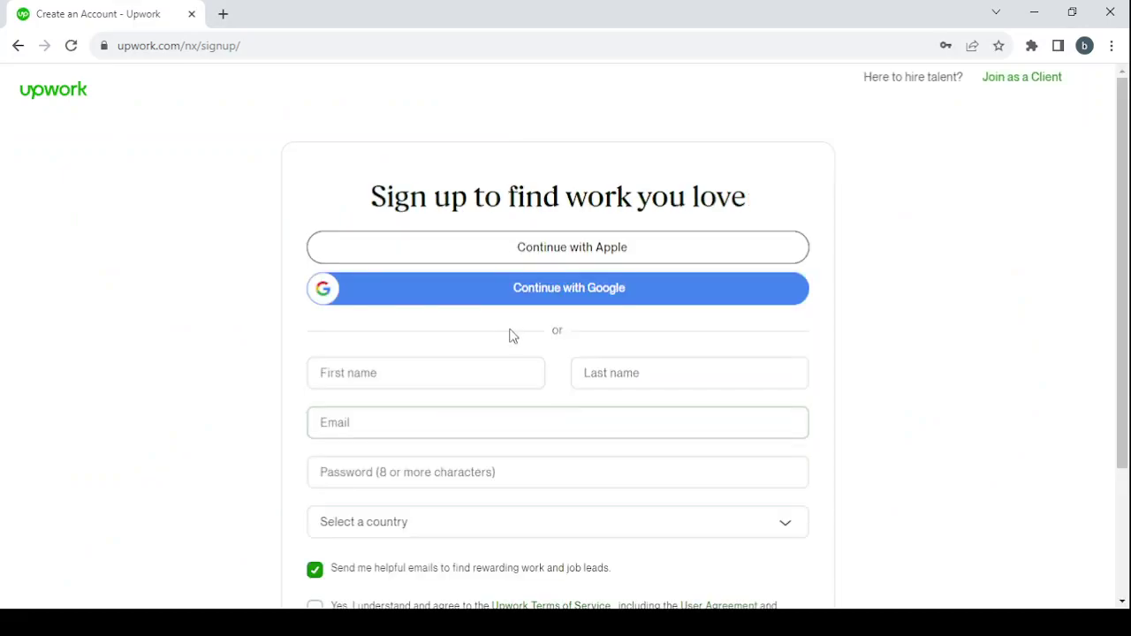
pyautogui.click(499, 370)
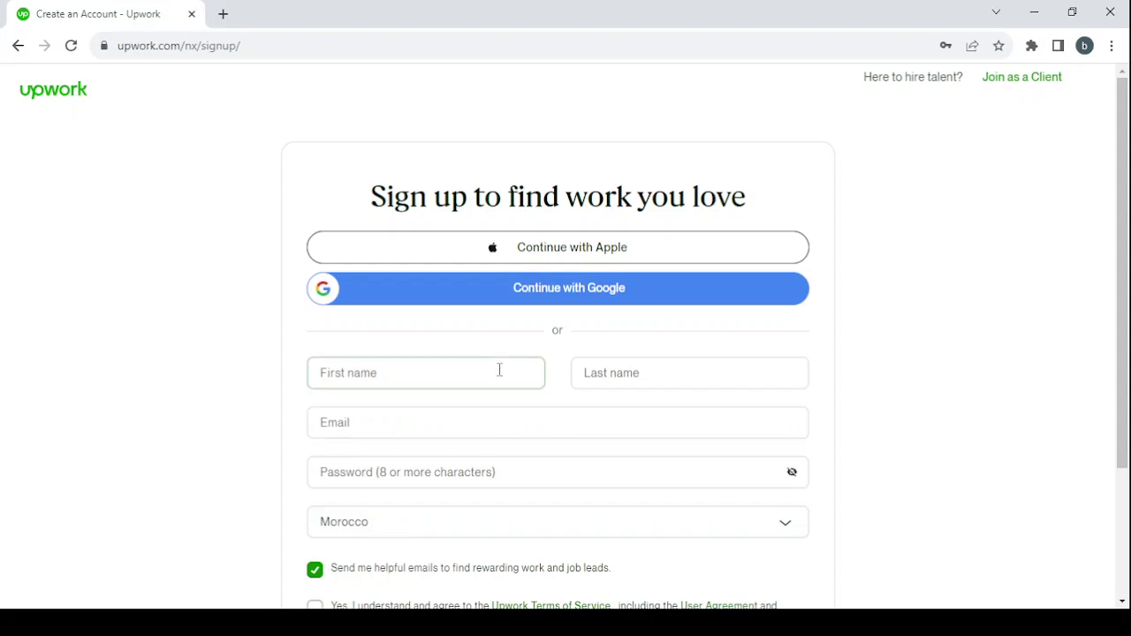
pyautogui.scroll(-2, 580, 458)
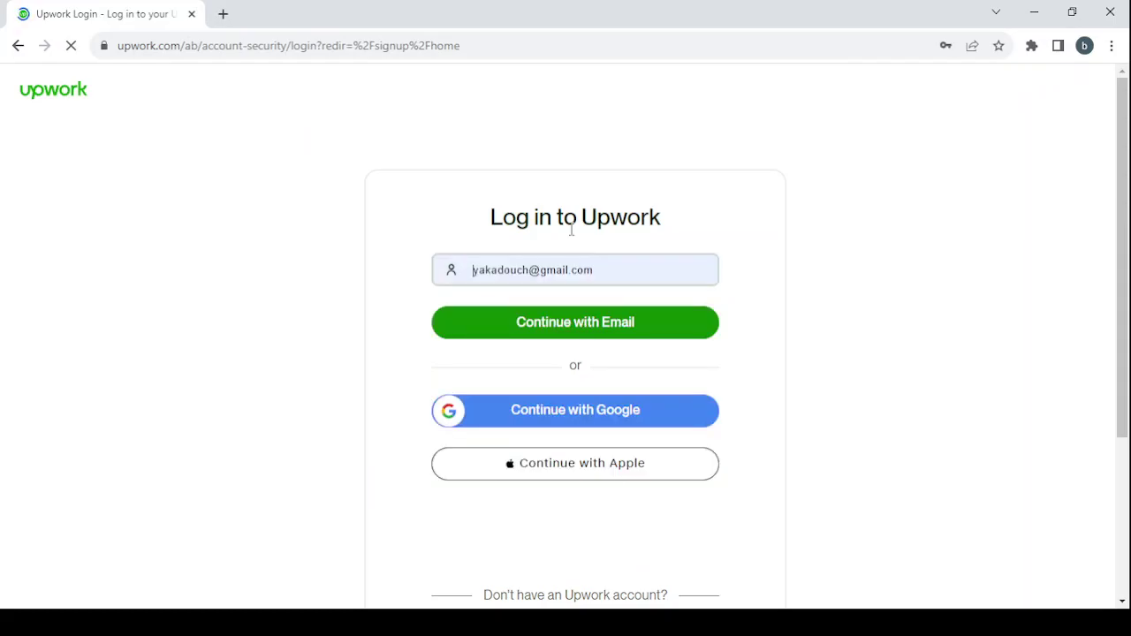
# Step: Log in to Upwork with the entered email and password
pyautogui.click(621, 328)
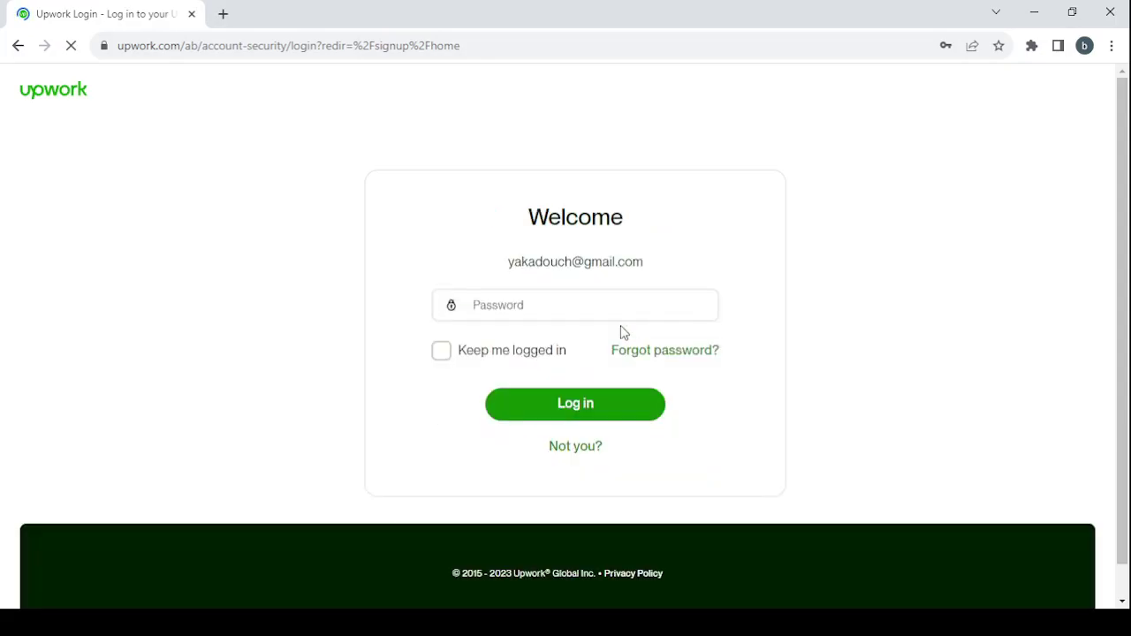
pyautogui.click(576, 407)
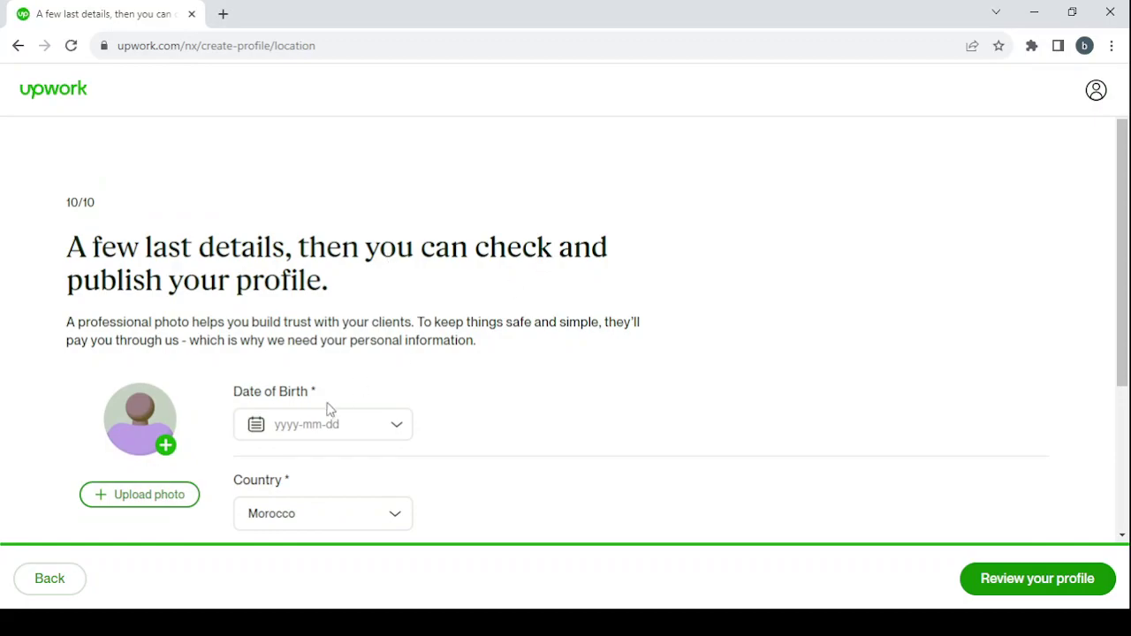
# Step: Step back from the hourly rate step through every profile step to the welcome page
pyautogui.click(36, 590)
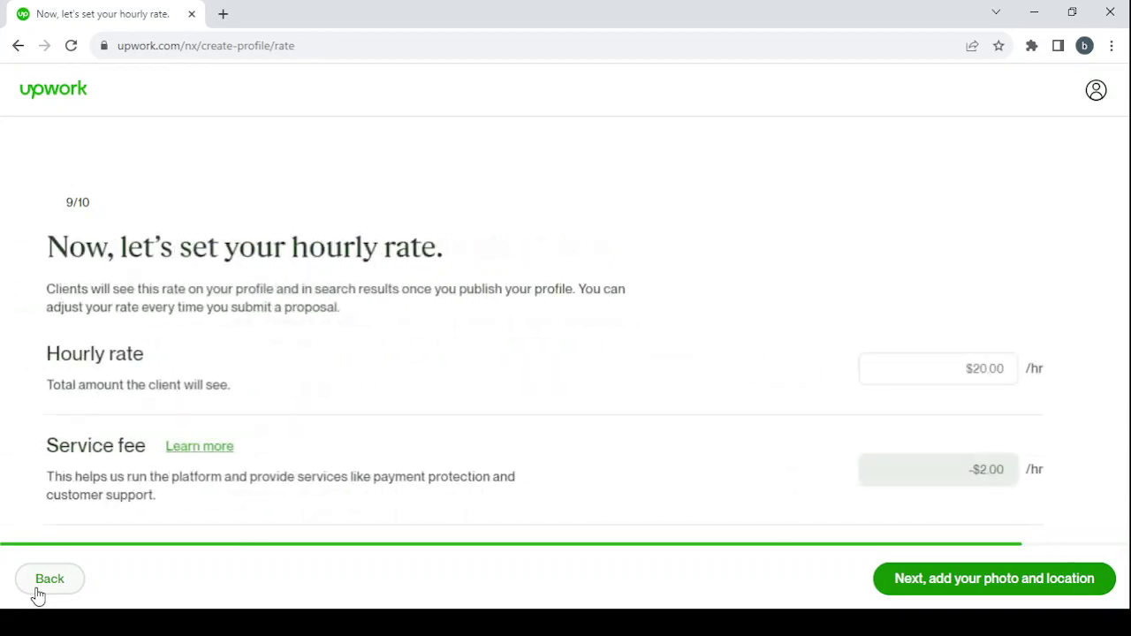
pyautogui.click(36, 590)
pyautogui.click(36, 591)
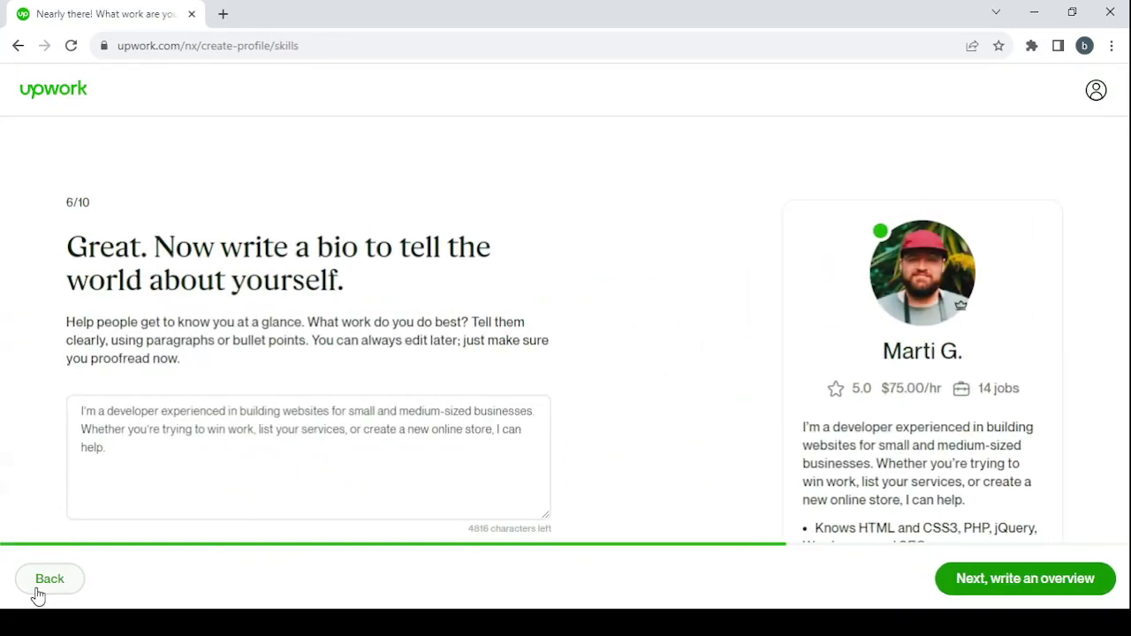
pyautogui.click(35, 591)
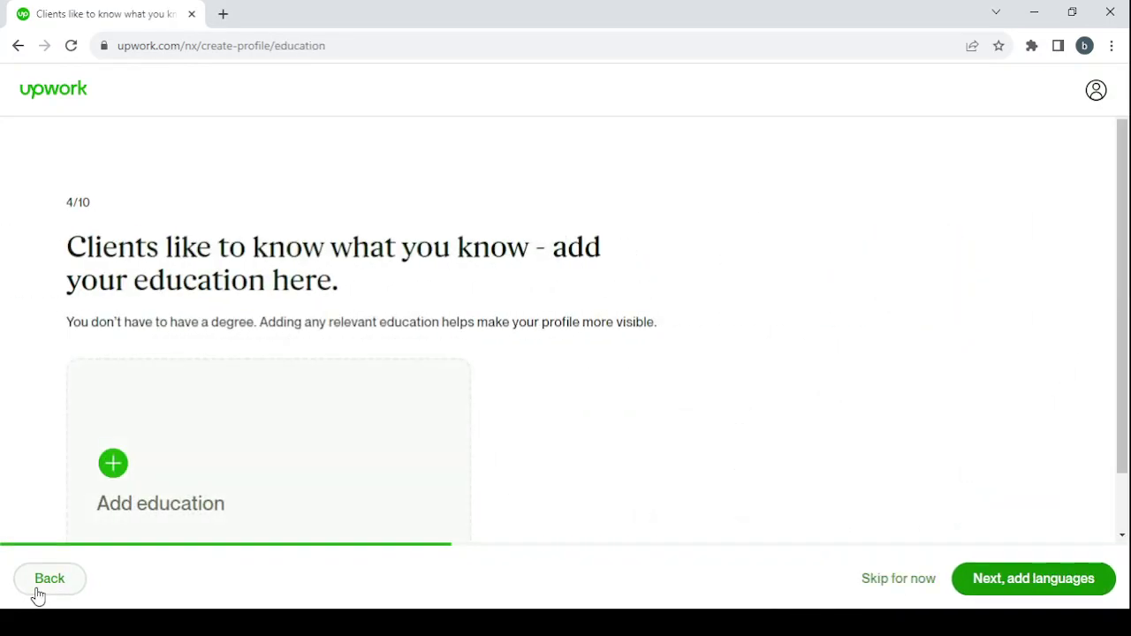
pyautogui.click(38, 596)
pyautogui.click(38, 596)
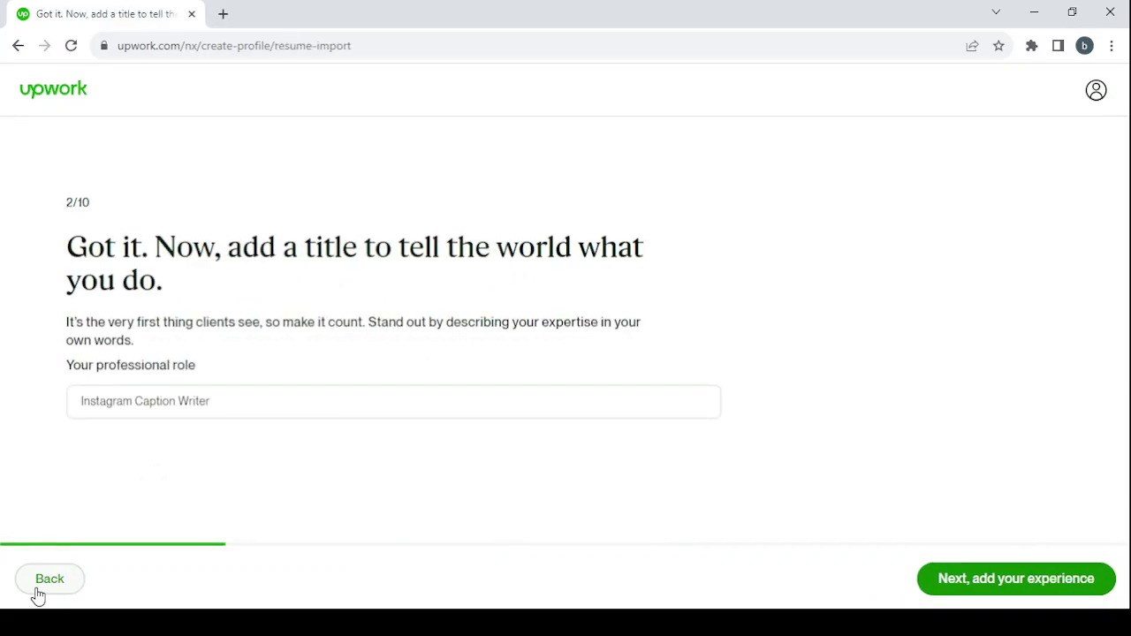
pyautogui.click(38, 597)
pyautogui.click(38, 597)
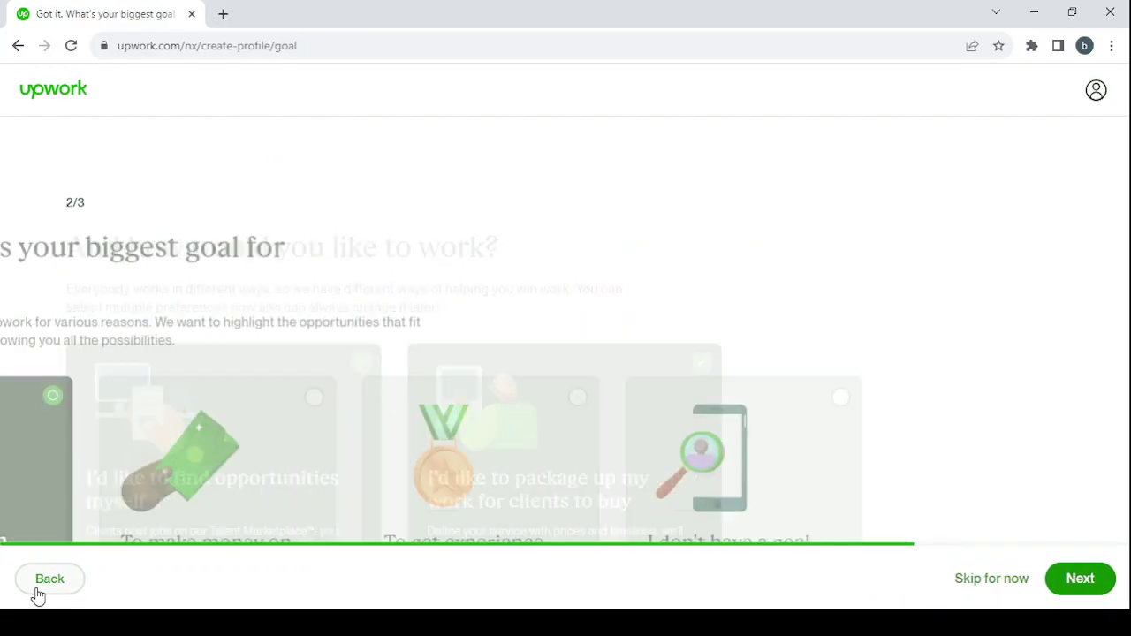
pyautogui.click(38, 597)
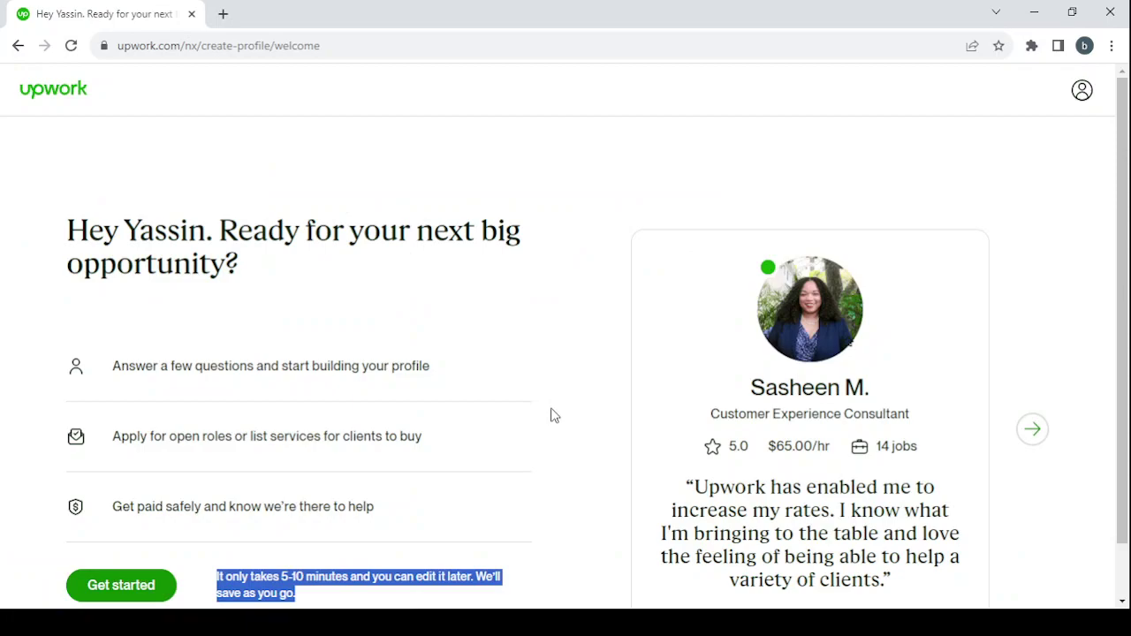
pyautogui.click(545, 359)
pyautogui.scroll(-1, 471, 439)
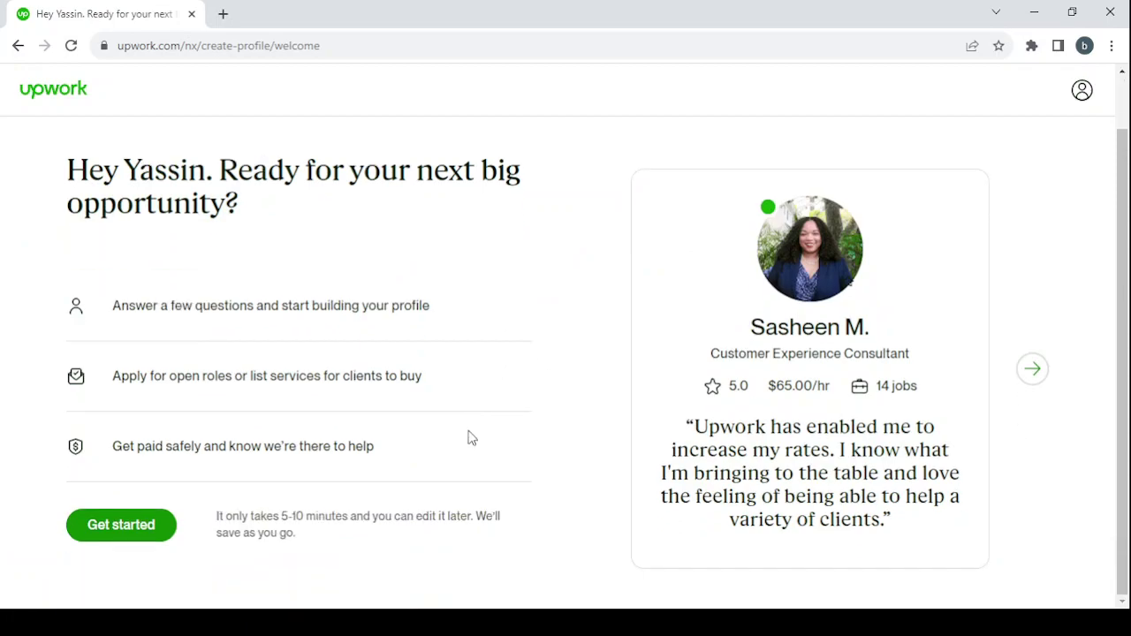
# Step: Answer the setup questions: brand new, earning main income, both work preferences
pyautogui.click(111, 527)
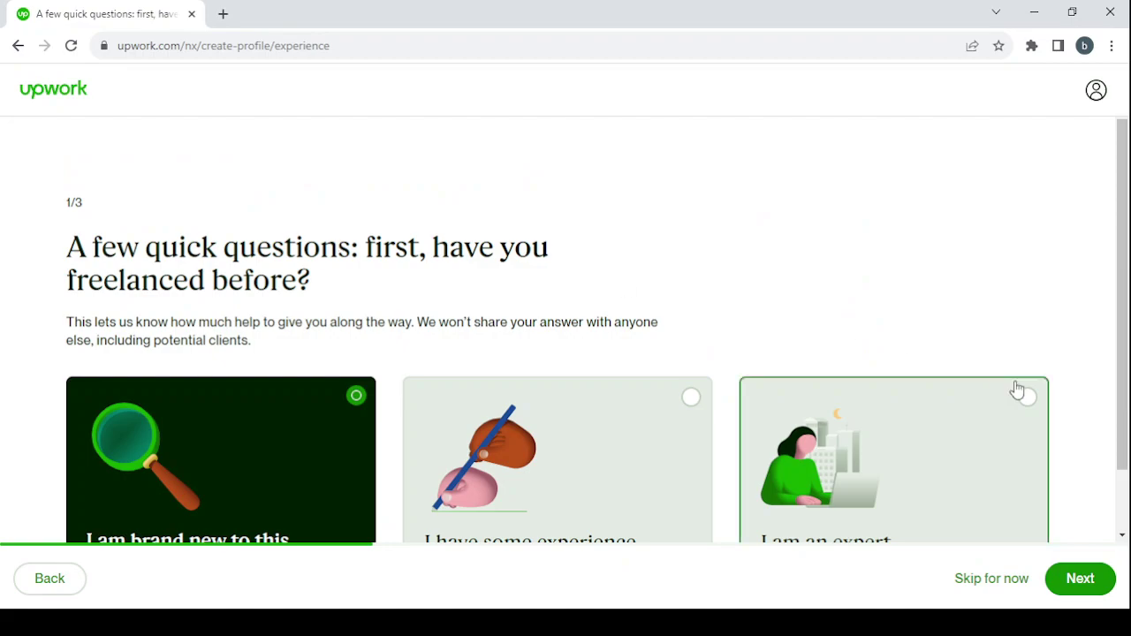
pyautogui.scroll(-1, 1017, 391)
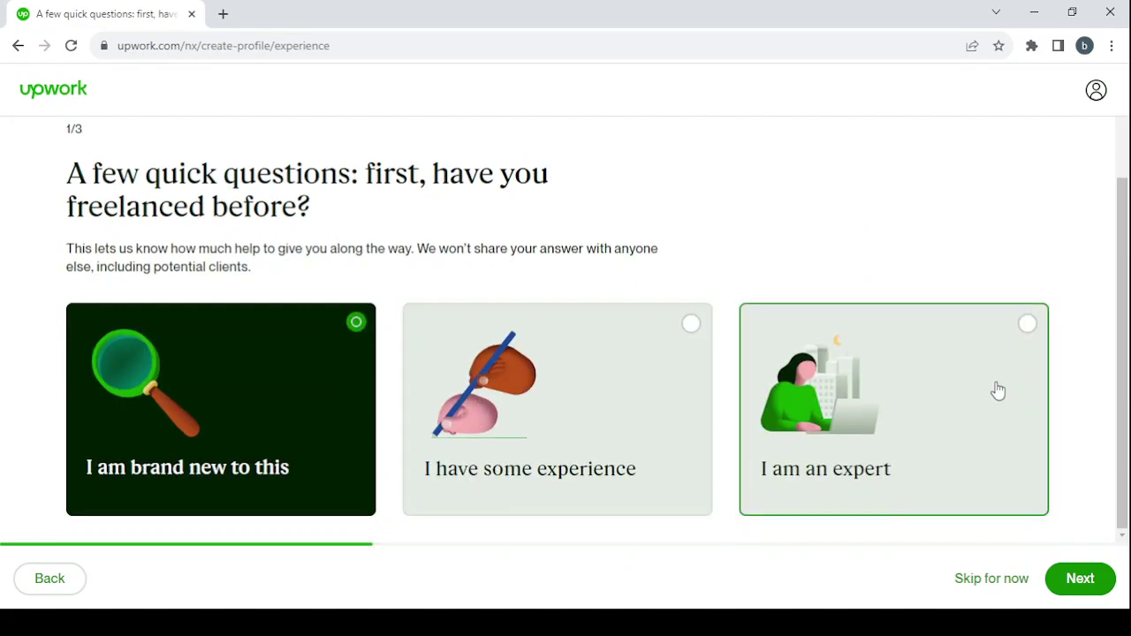
pyautogui.click(1082, 592)
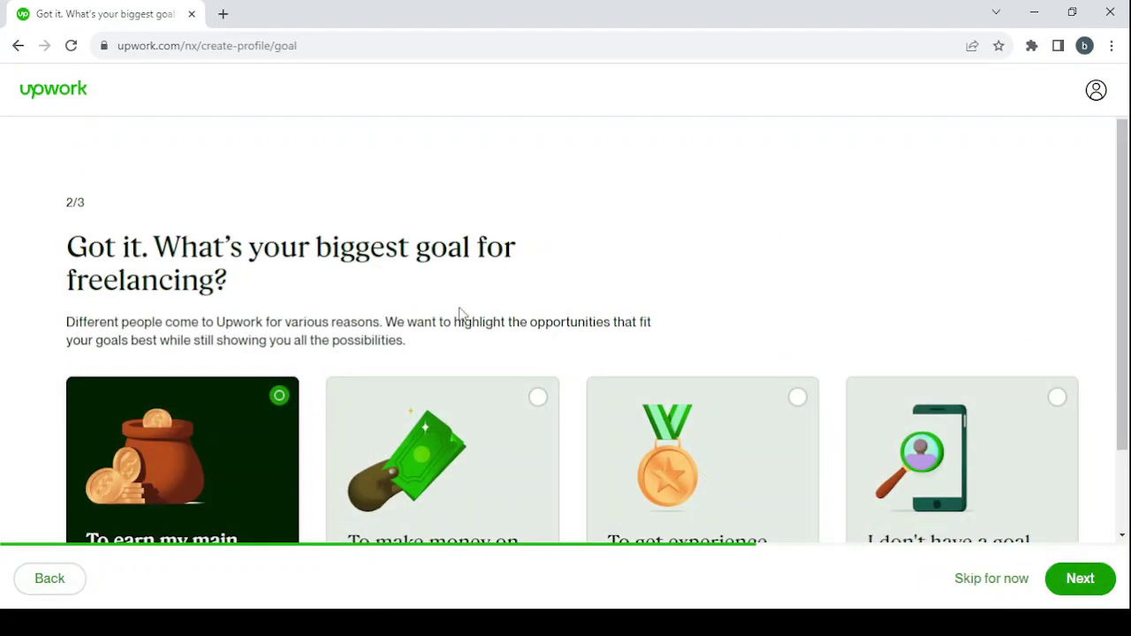
pyautogui.scroll(-2, 461, 314)
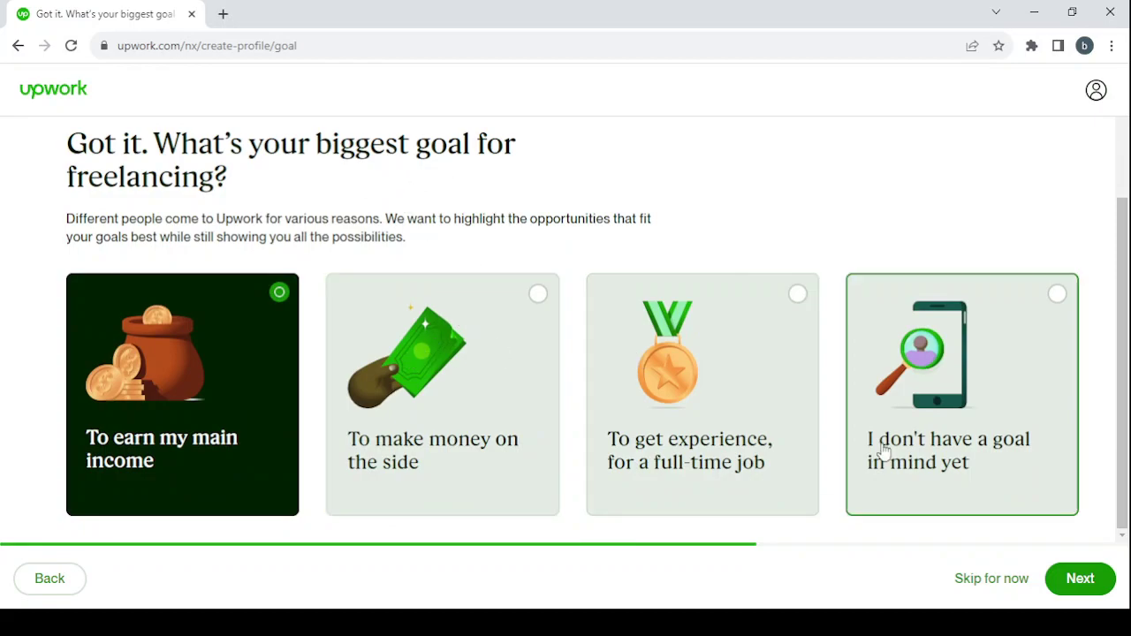
pyautogui.click(1092, 588)
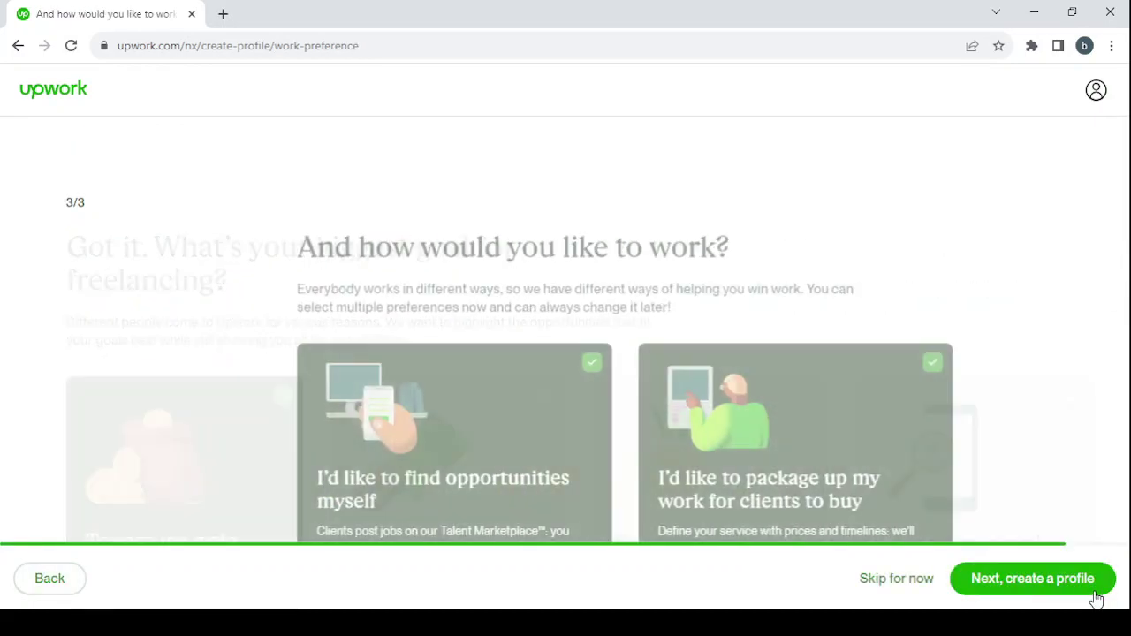
pyautogui.scroll(-2, 472, 297)
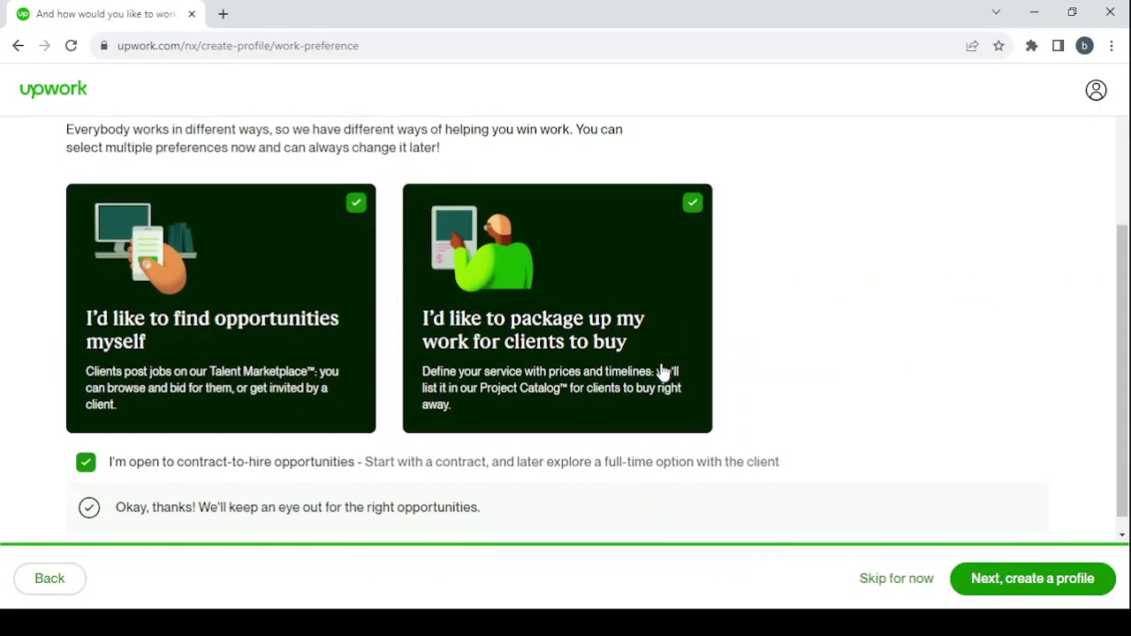
pyautogui.scroll(2, 468, 286)
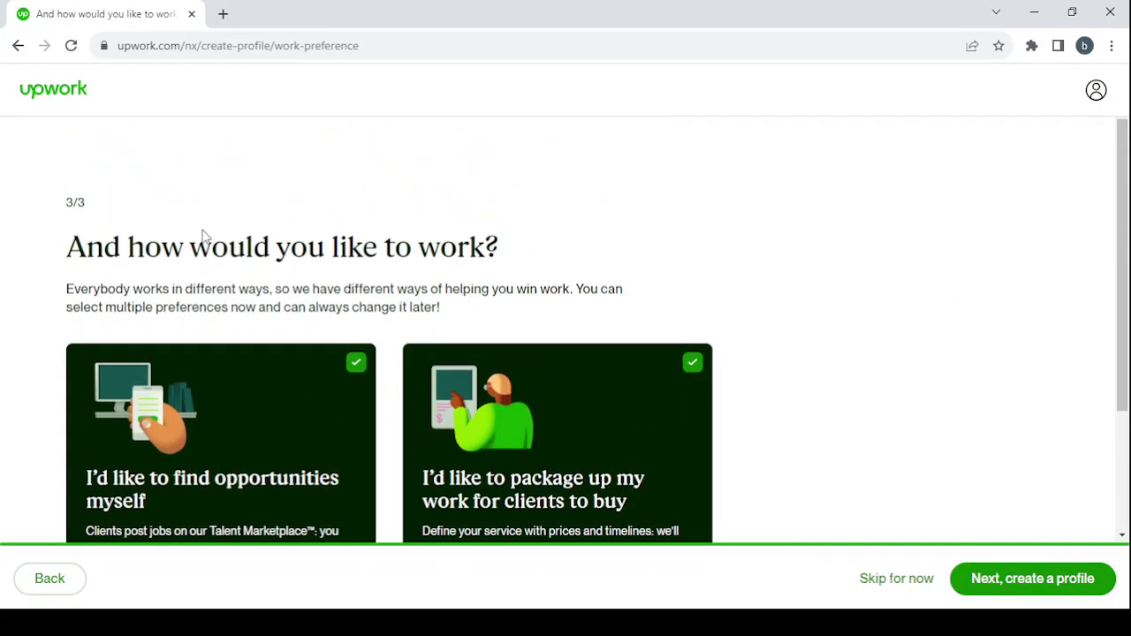
pyautogui.scroll(-2, 771, 349)
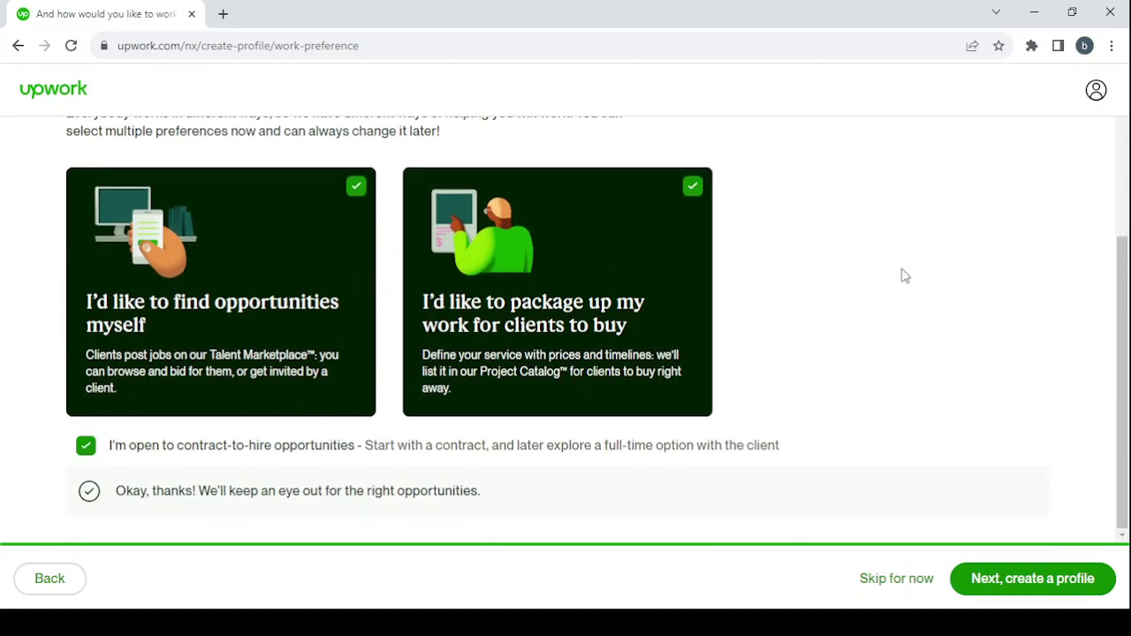
pyautogui.click(1021, 591)
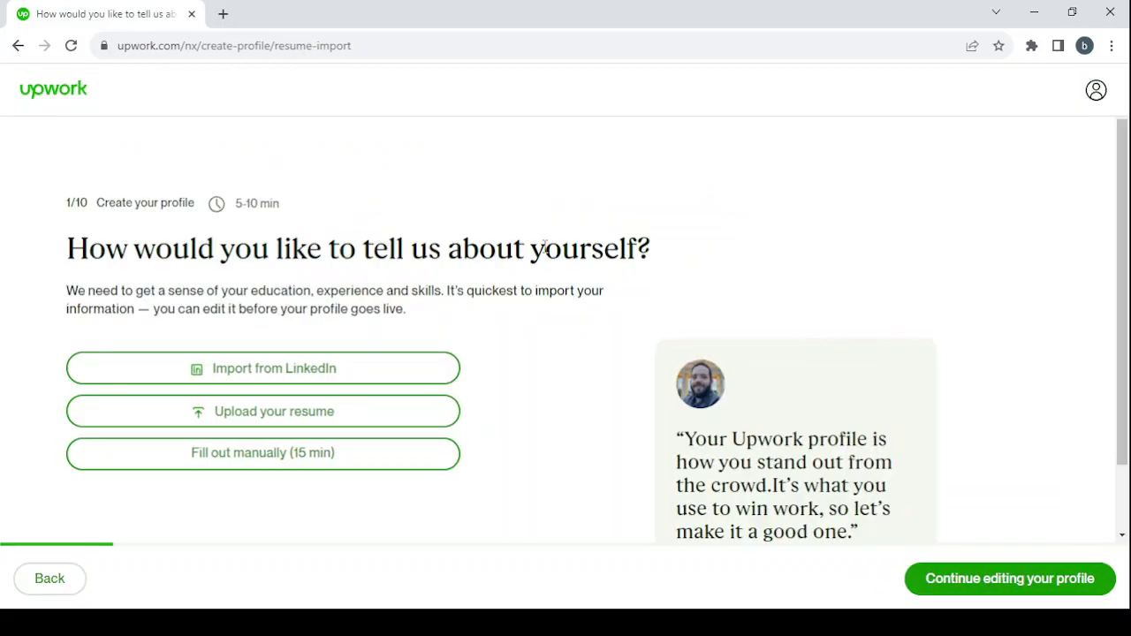
# Step: Choose 'Fill out manually (15 min)' to build the profile
pyautogui.scroll(-1, 477, 279)
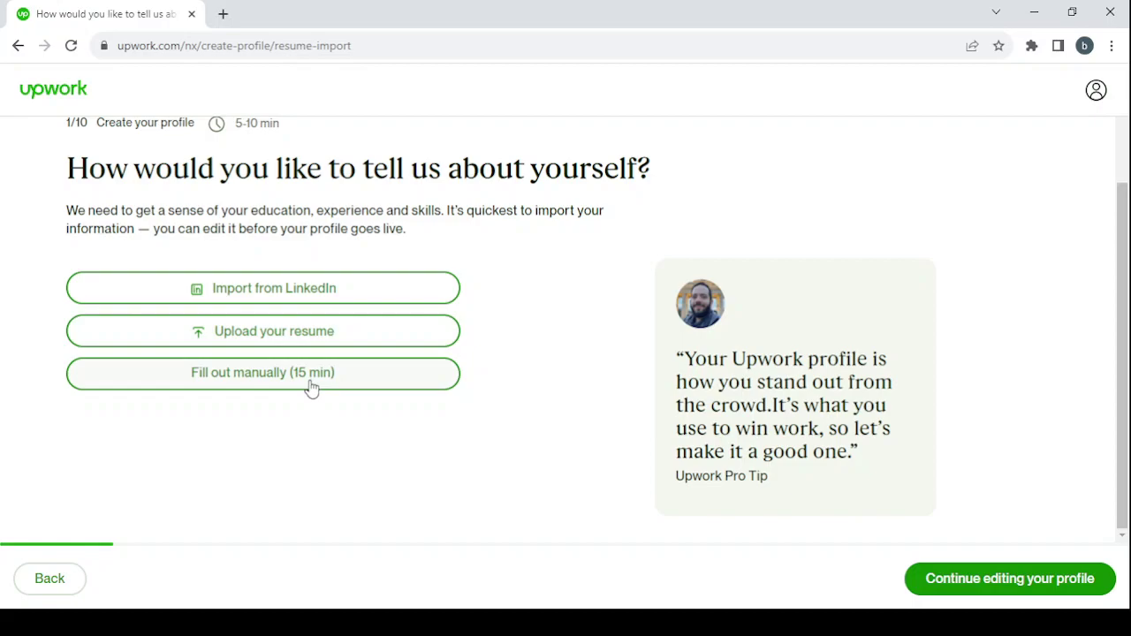
pyautogui.click(235, 385)
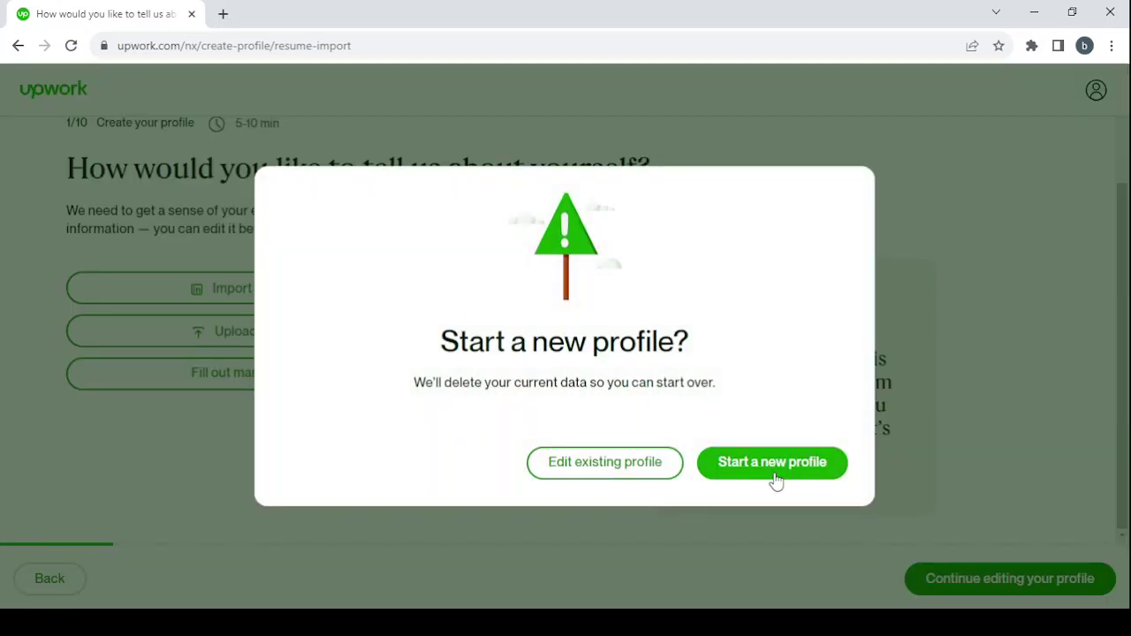
# Step: Start a new profile with the professional title 'Cybersecurity Expert'
pyautogui.click(775, 475)
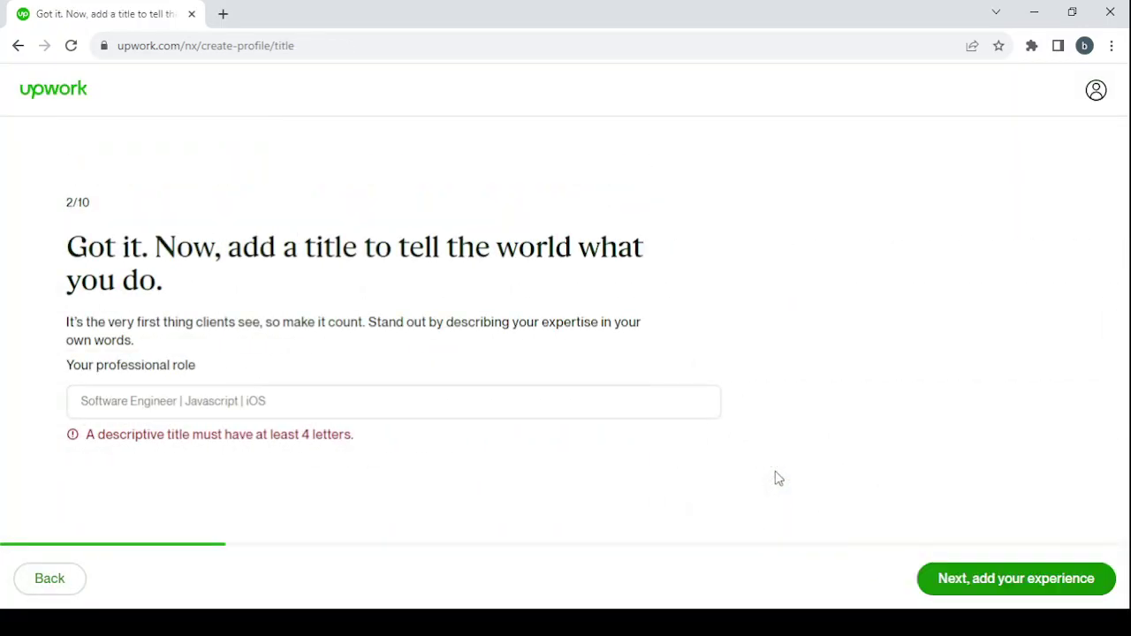
pyautogui.click(179, 407)
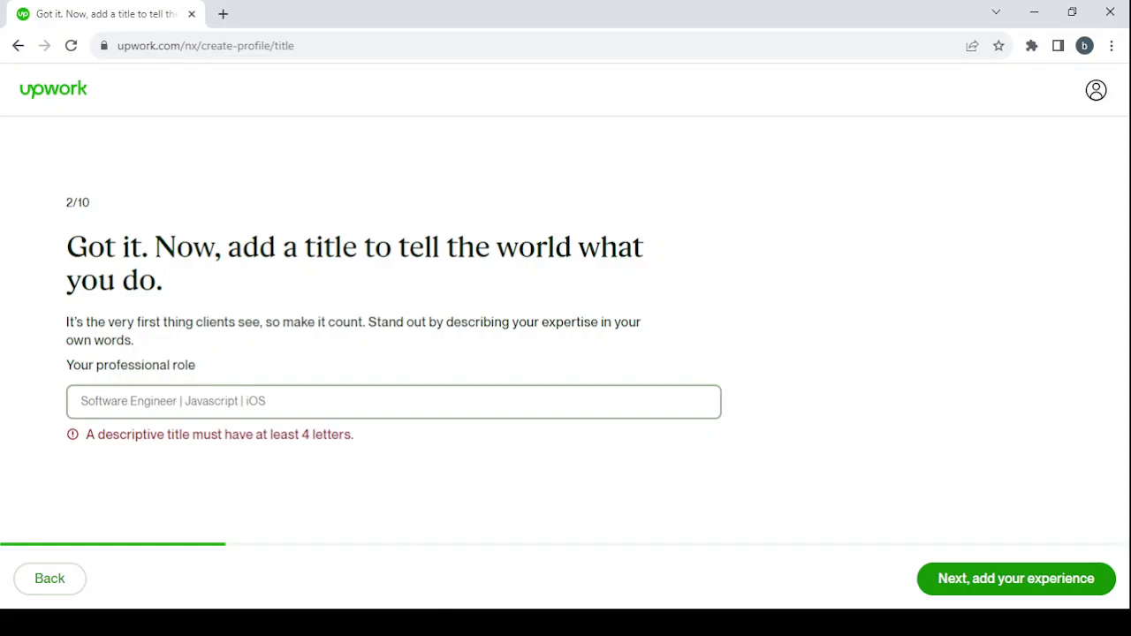
pyautogui.write('Cybersecurity Expert')
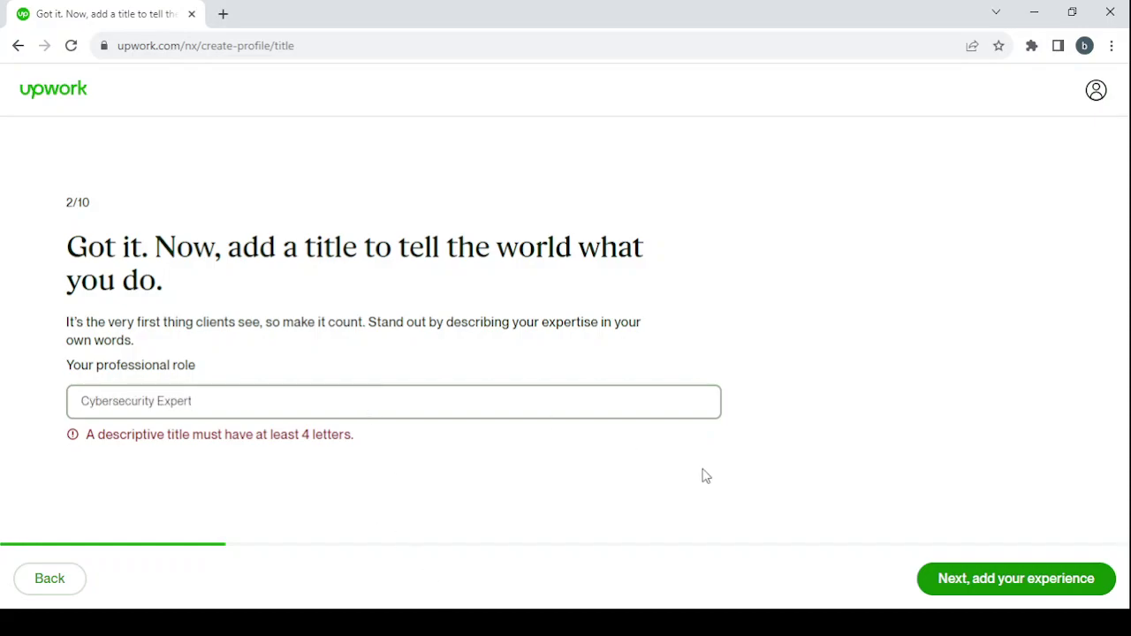
pyautogui.click(1021, 575)
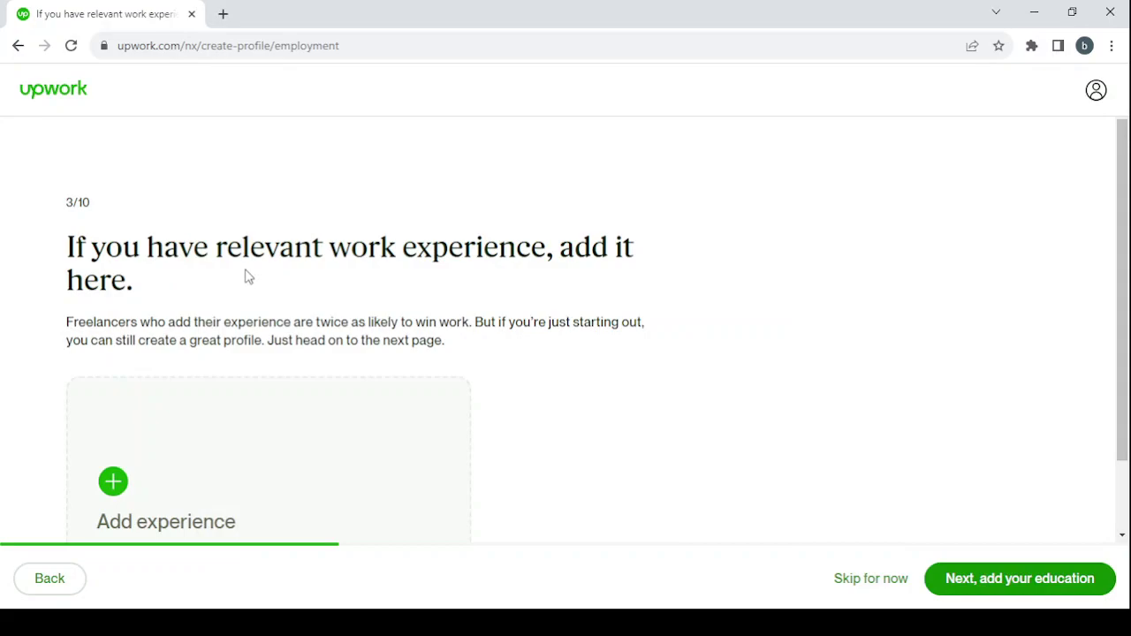
# Step: Dismiss the Add Work Experience form unsaved and skip step 3/10
pyautogui.scroll(-1, 520, 389)
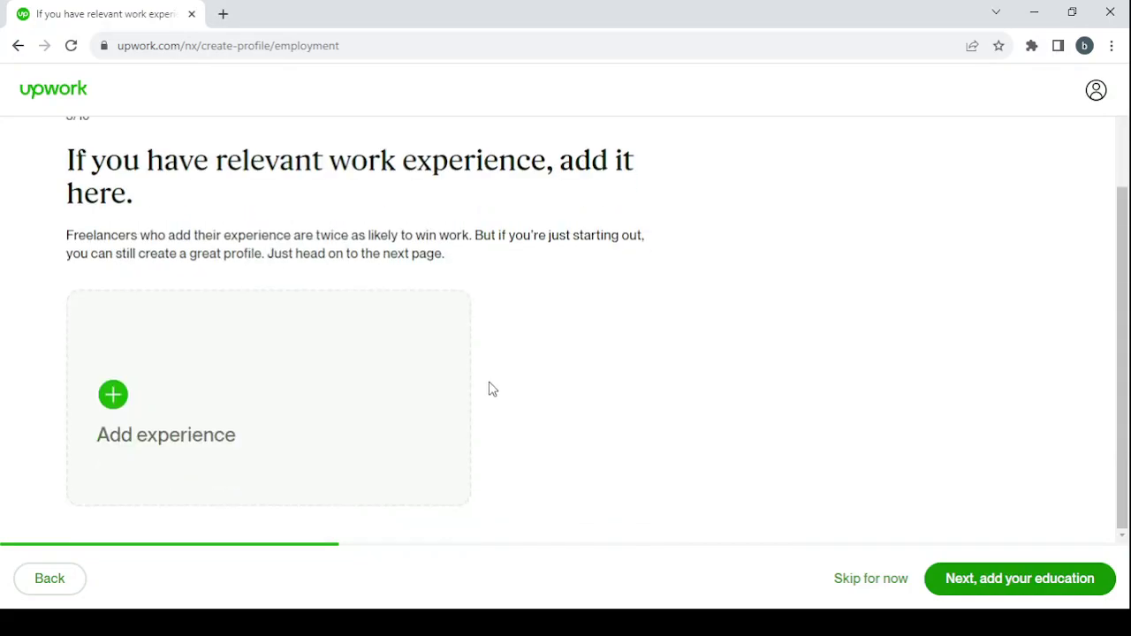
pyautogui.click(113, 395)
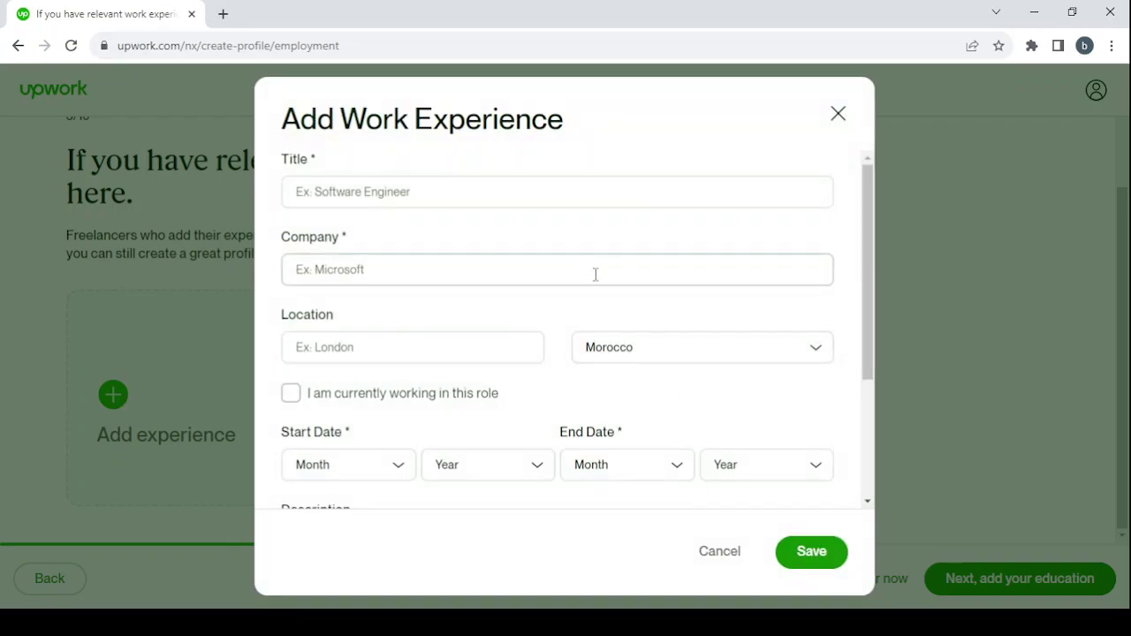
pyautogui.click(946, 384)
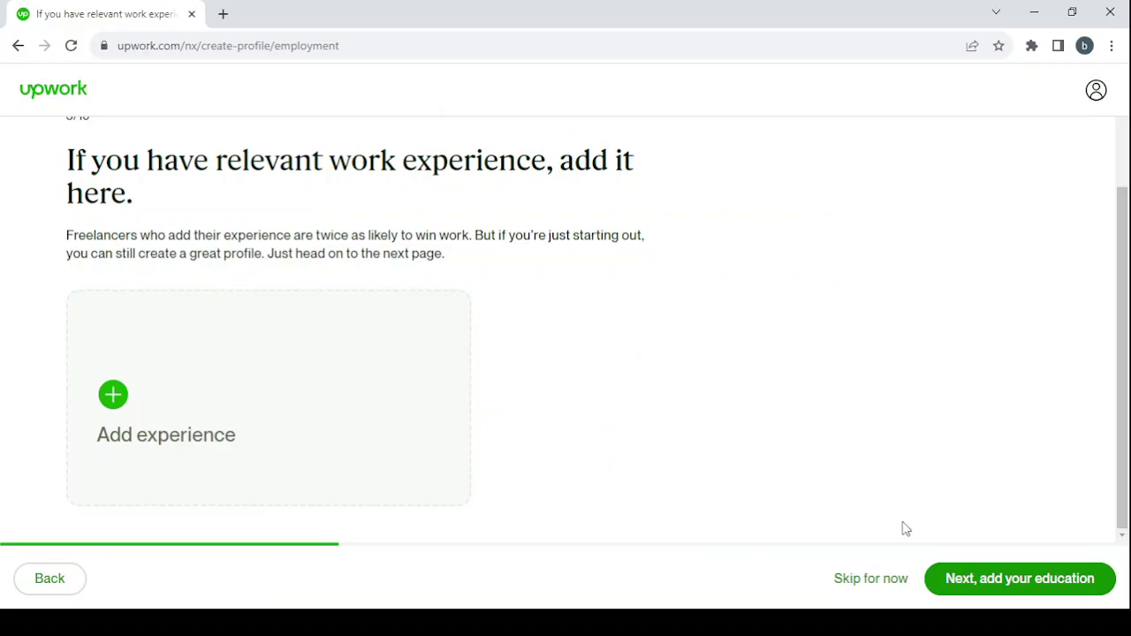
pyautogui.click(881, 580)
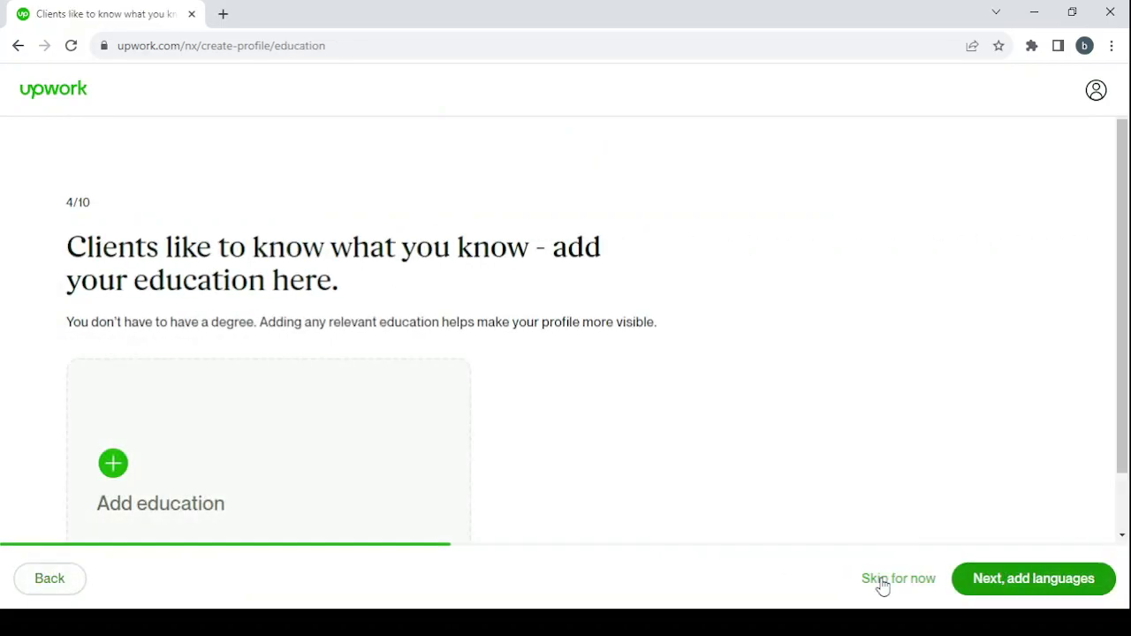
# Step: Dismiss the Add Education form unsaved and skip step 4/10
pyautogui.scroll(-1, 417, 397)
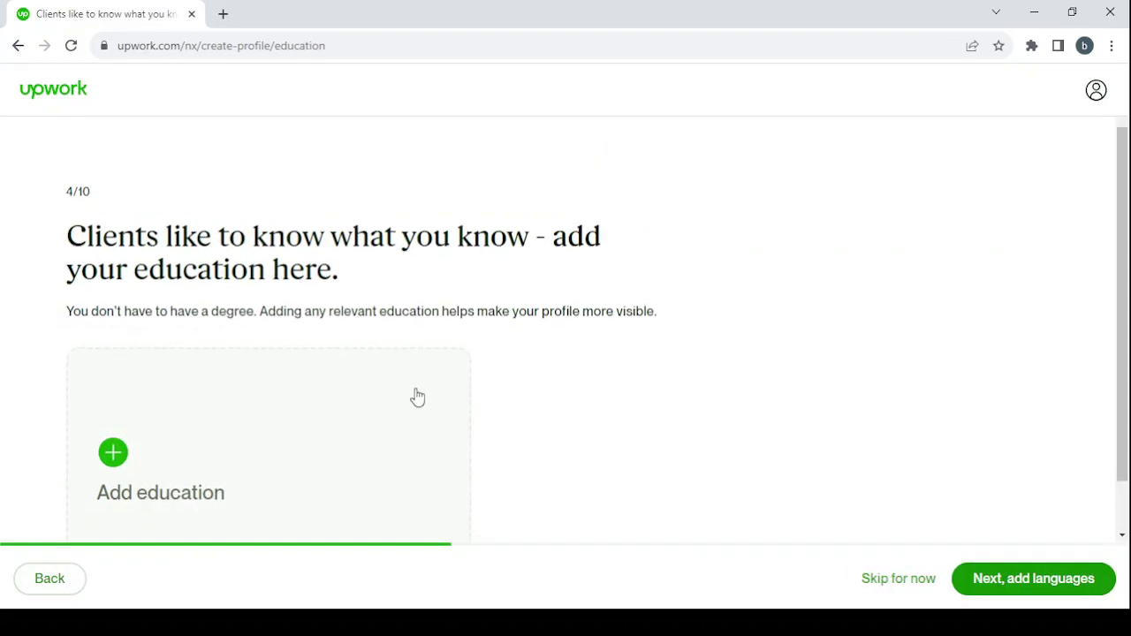
pyautogui.click(204, 409)
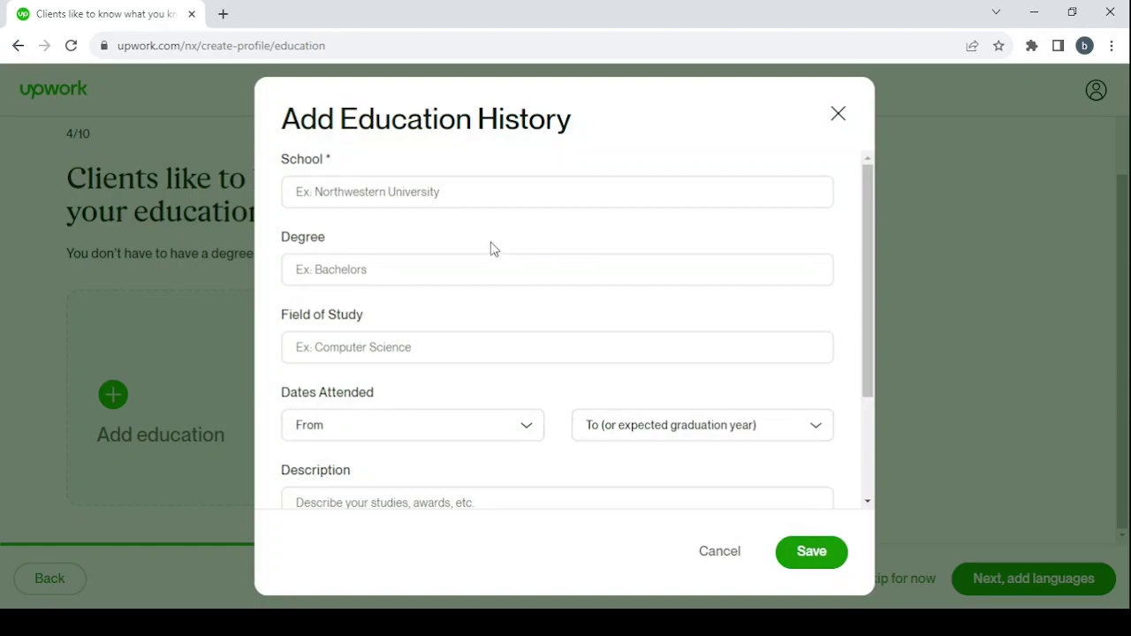
pyautogui.click(440, 192)
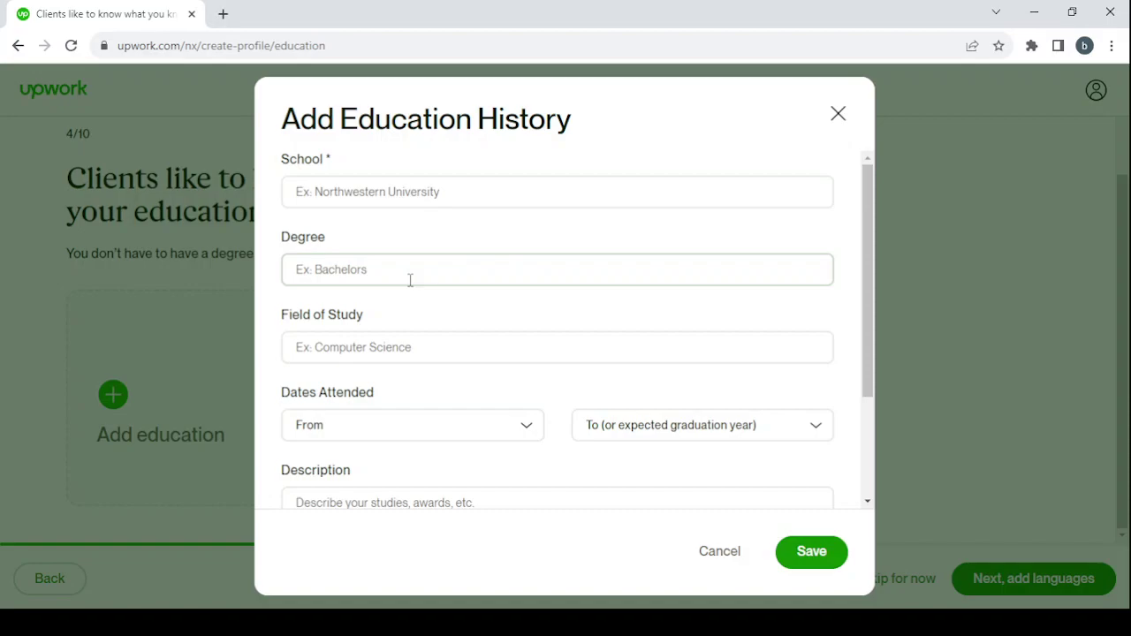
pyautogui.scroll(-2, 409, 281)
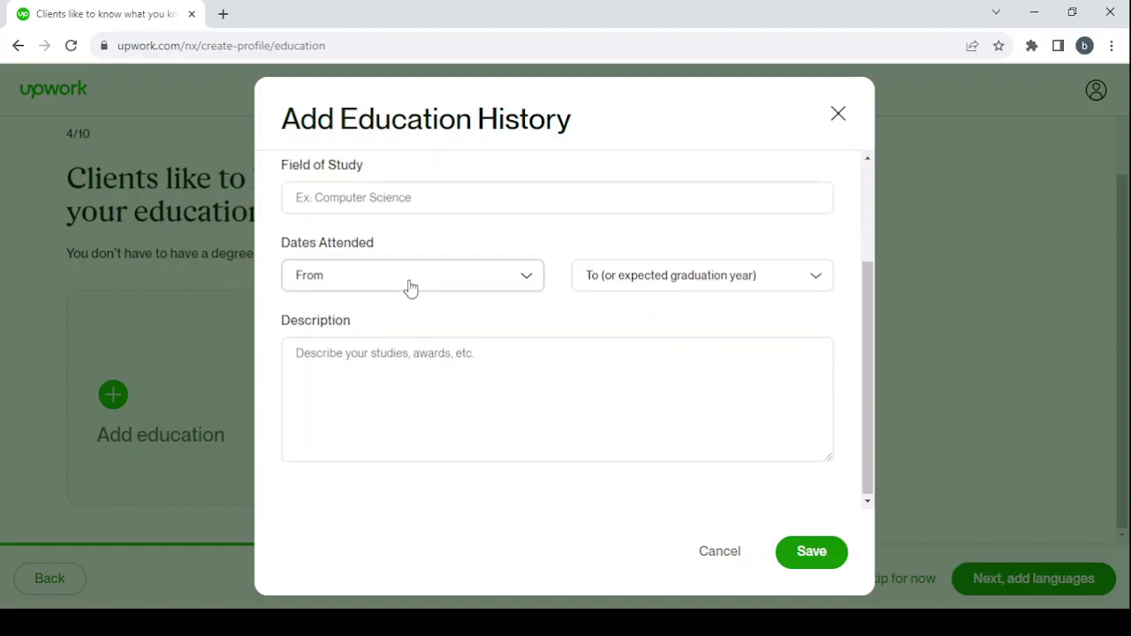
pyautogui.click(1048, 395)
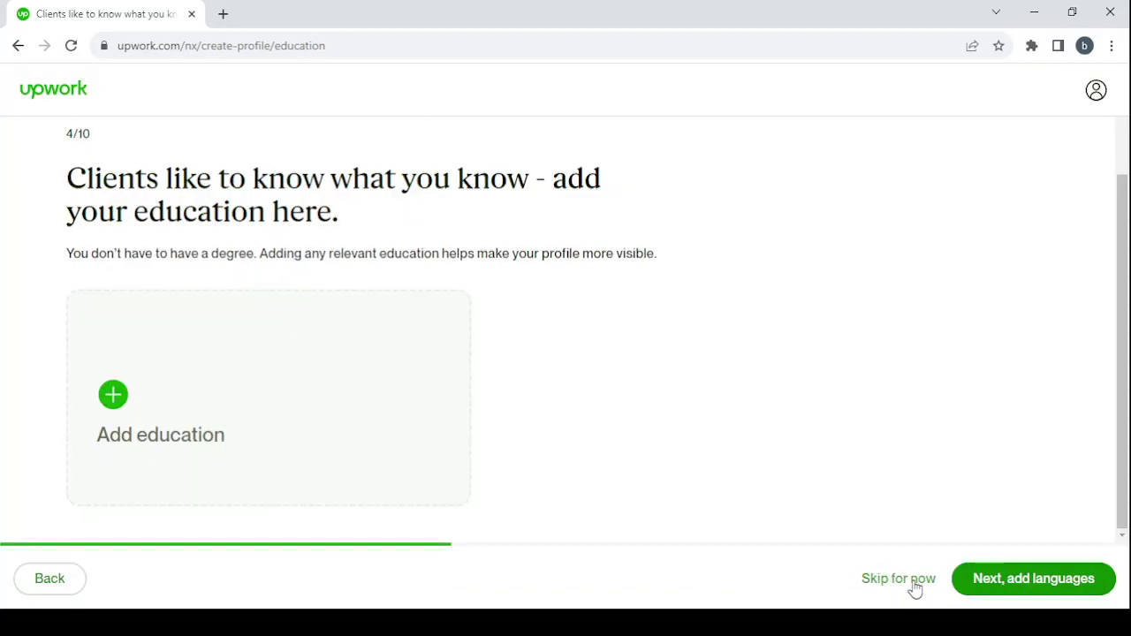
pyautogui.click(915, 582)
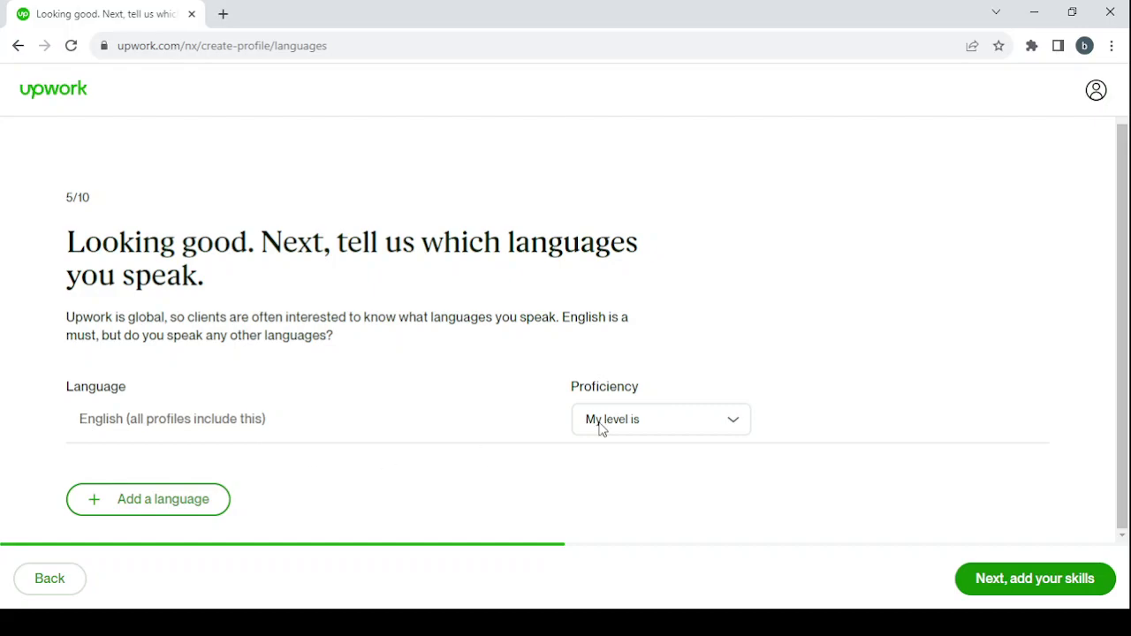
# Step: Set English to Conversational and add two more language rows
pyautogui.click(707, 425)
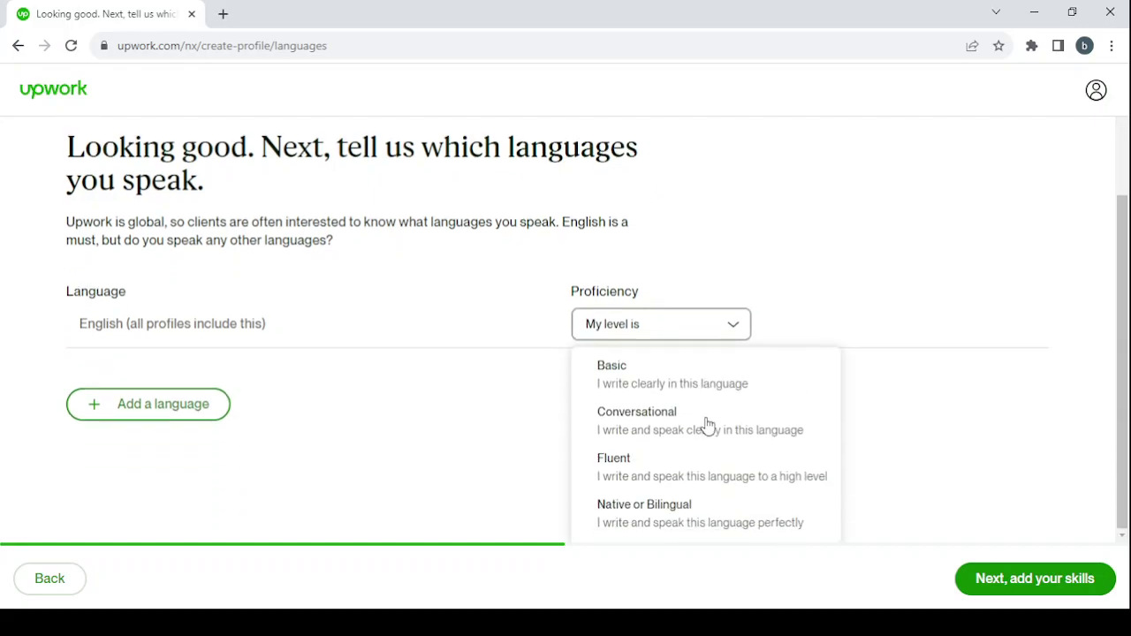
pyautogui.click(707, 422)
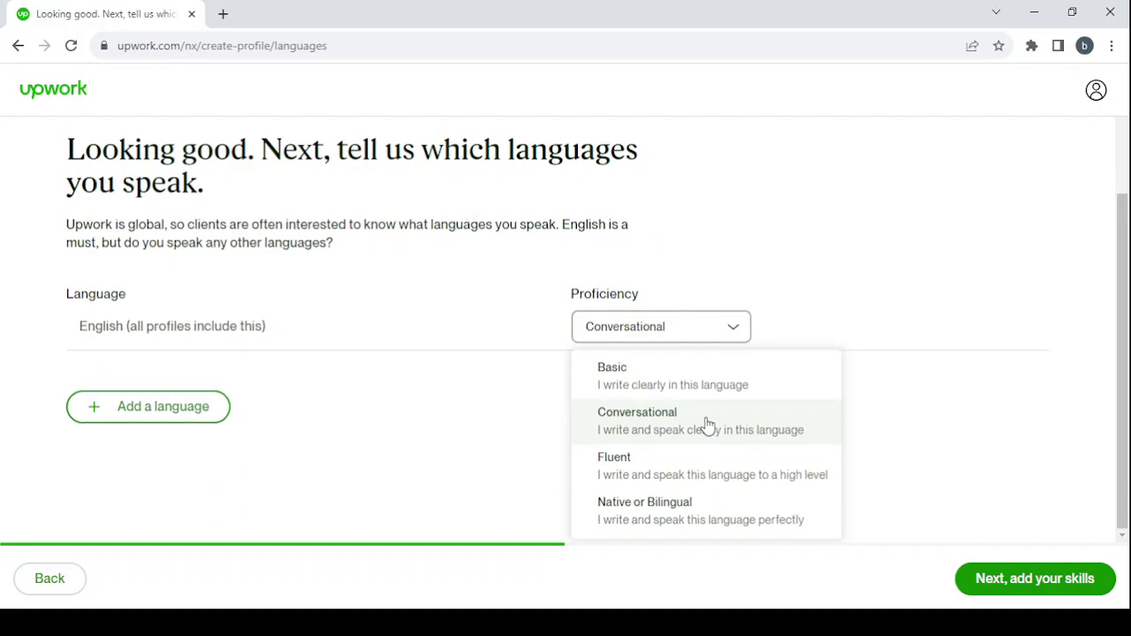
pyautogui.click(147, 501)
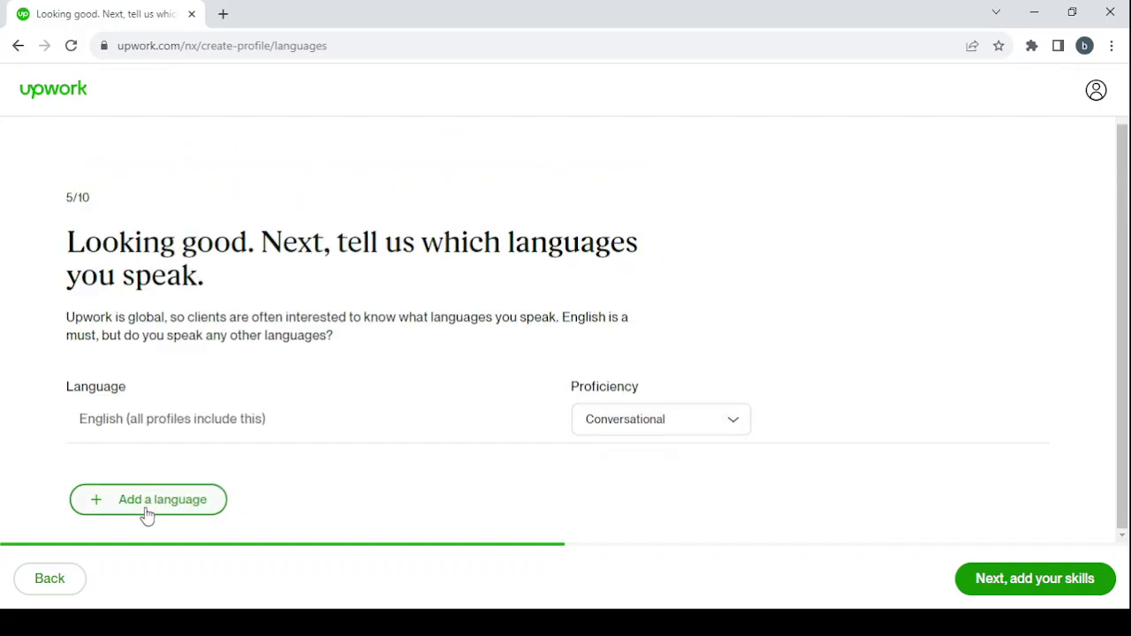
pyautogui.scroll(-1, 148, 515)
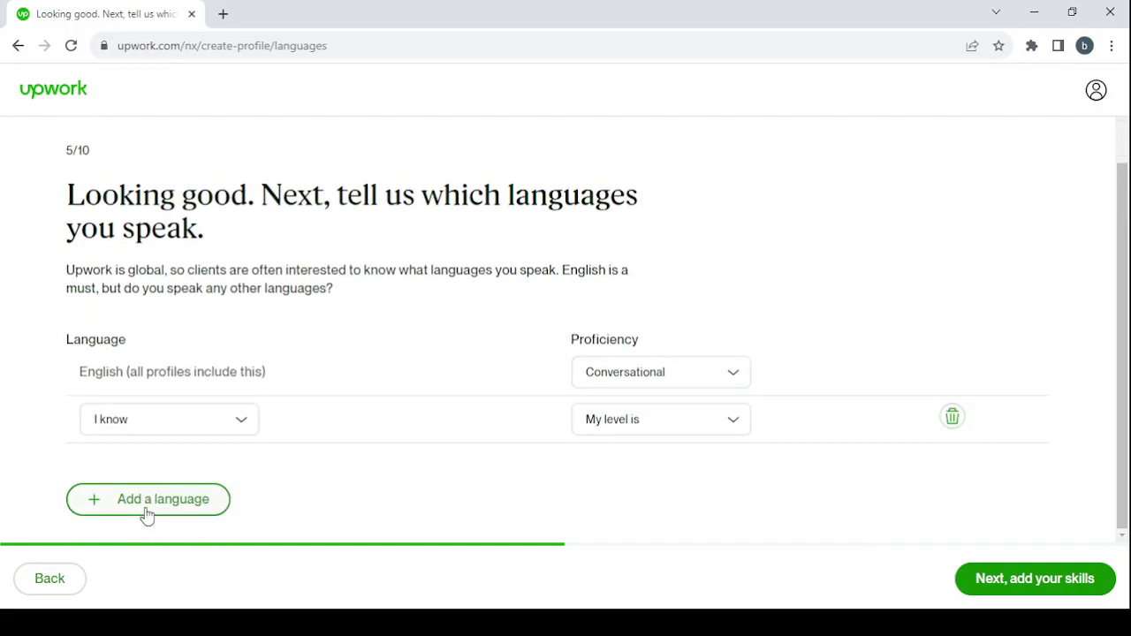
pyautogui.click(147, 500)
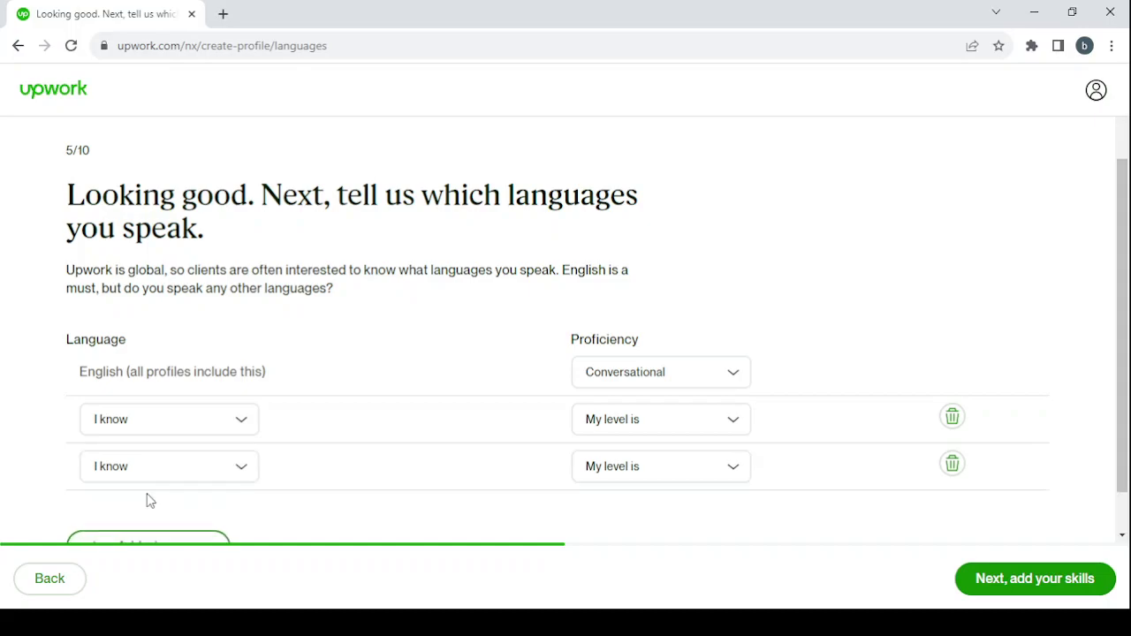
# Step: Set the first new language to Arabic at Native or Bilingual level
pyautogui.click(215, 421)
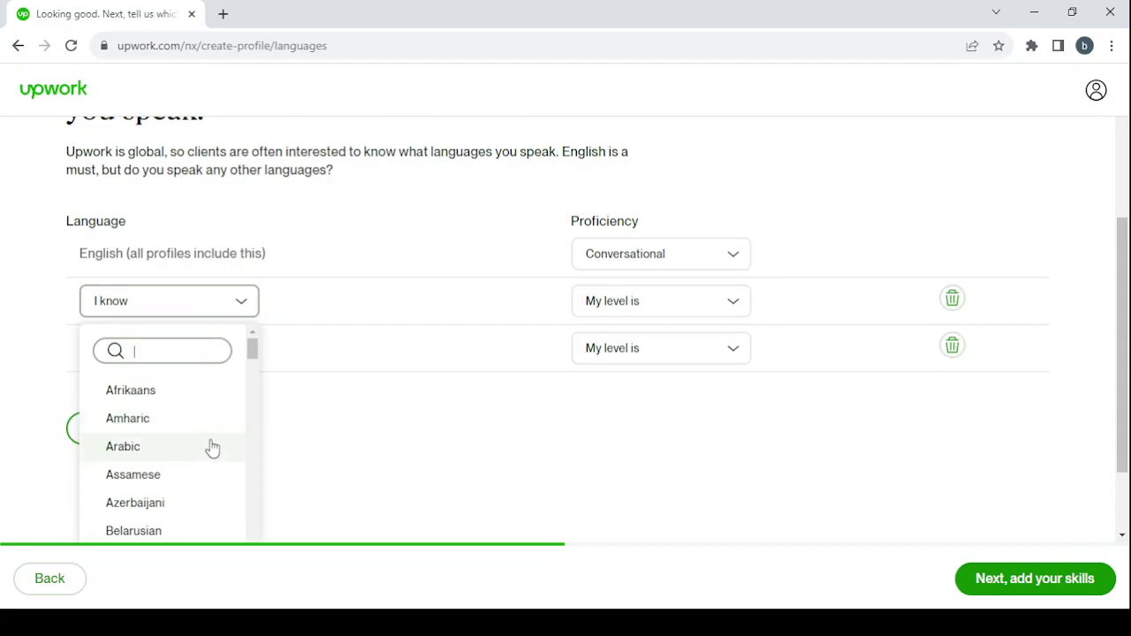
pyautogui.click(211, 449)
pyautogui.click(737, 385)
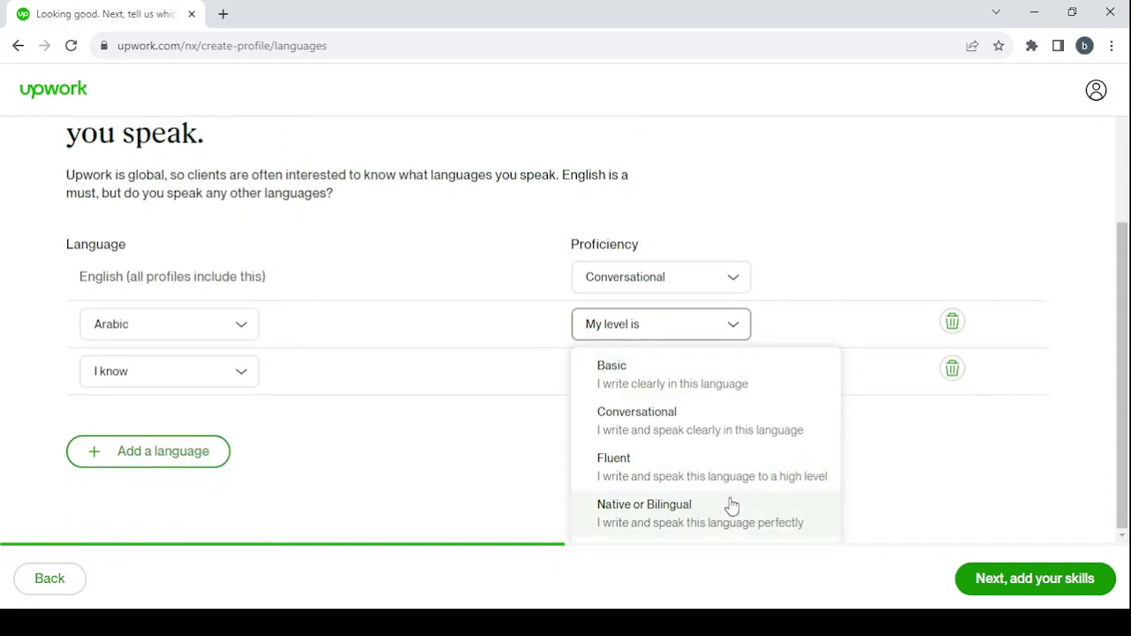
pyautogui.click(731, 506)
# Step: Set the second new language to French at Basic level
pyautogui.click(168, 432)
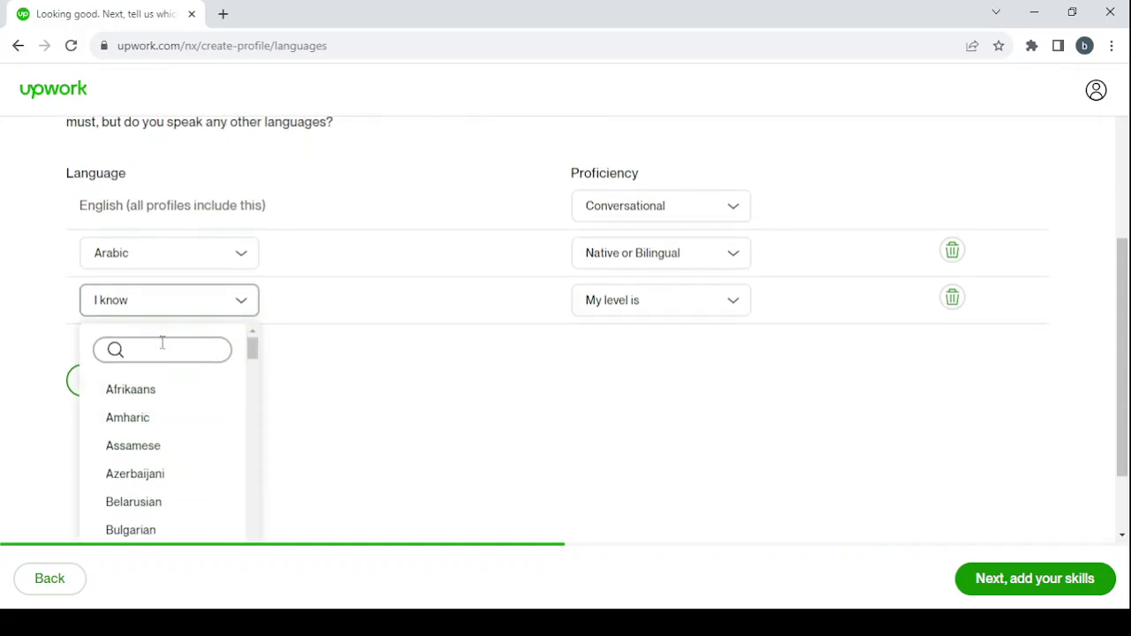
pyautogui.write('french')
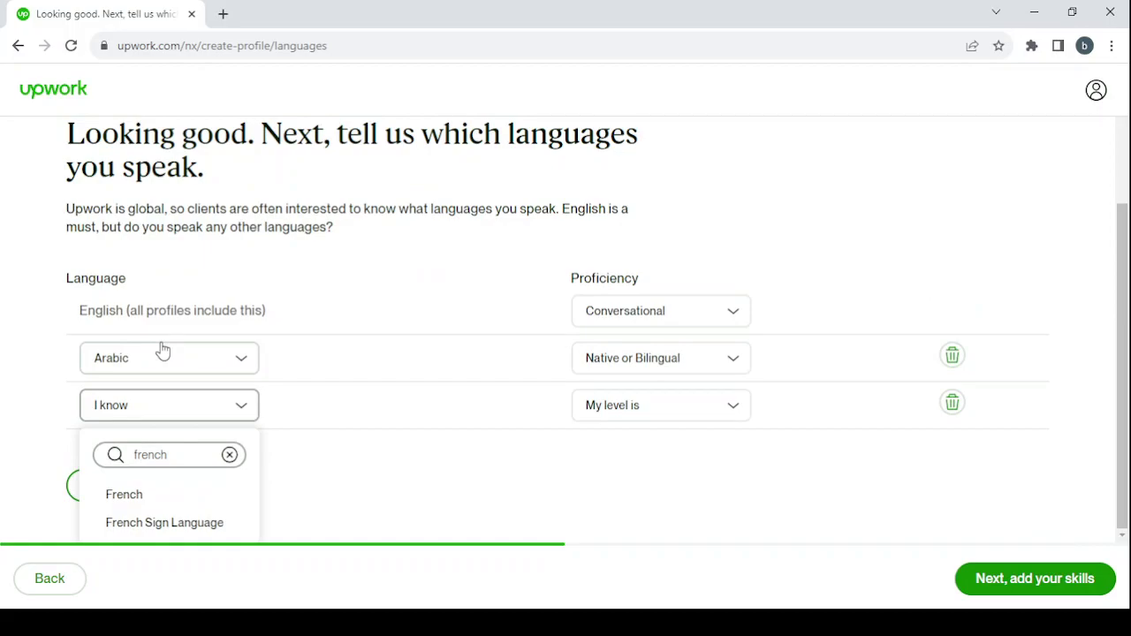
pyautogui.click(182, 495)
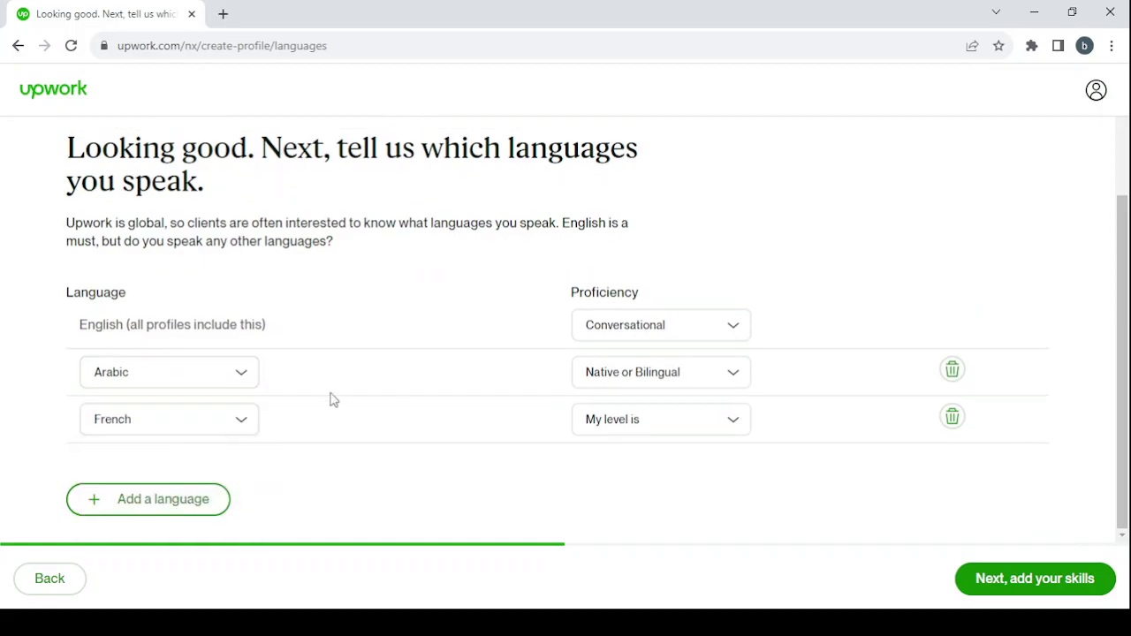
pyautogui.click(723, 428)
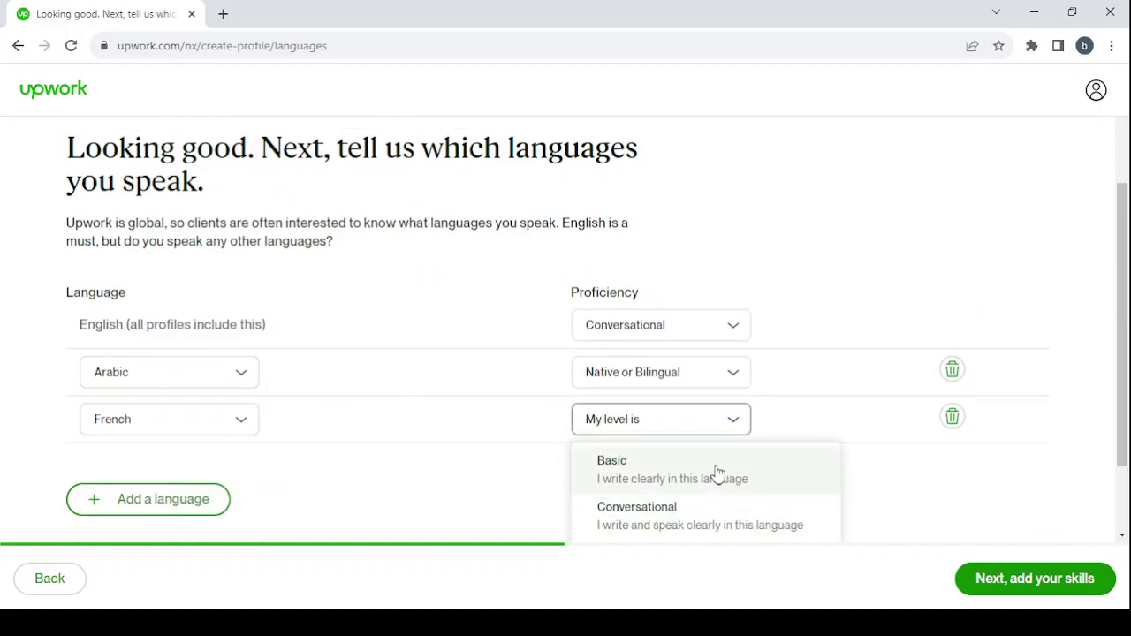
pyautogui.click(716, 475)
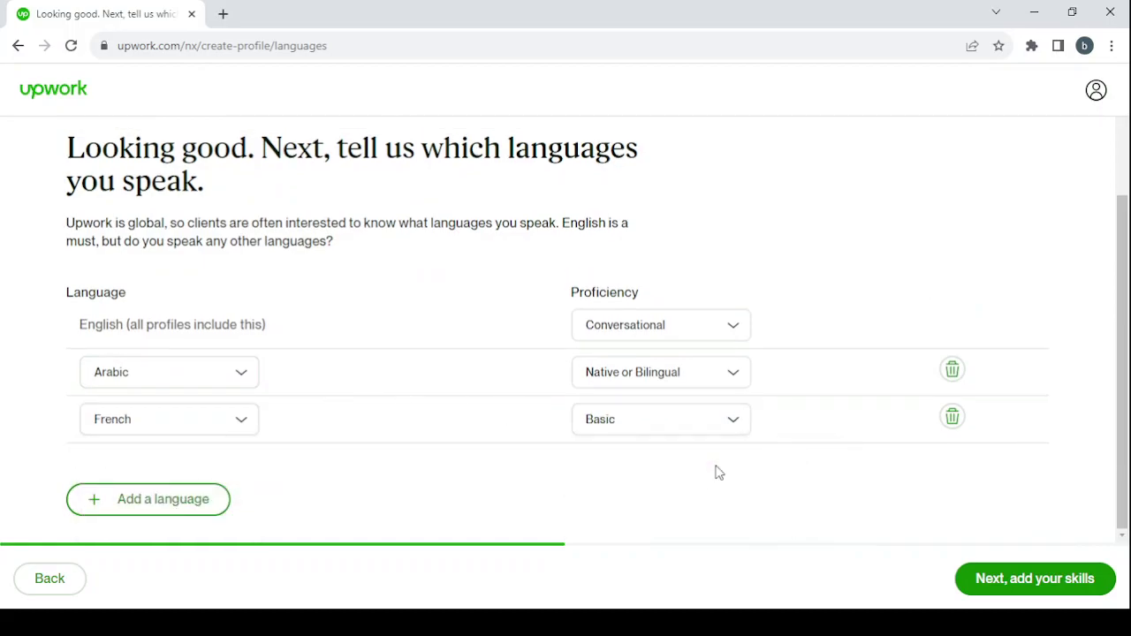
# Step: Add System Security, Cybersecurity Management and Expert as the profile's skills
pyautogui.click(1013, 578)
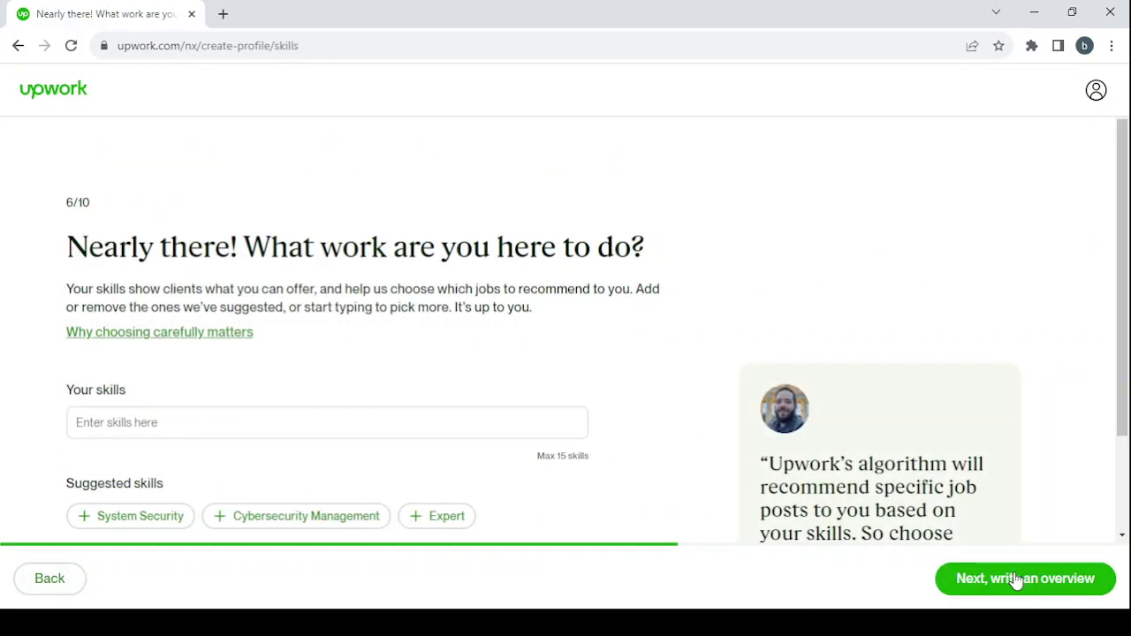
pyautogui.scroll(-3, 377, 472)
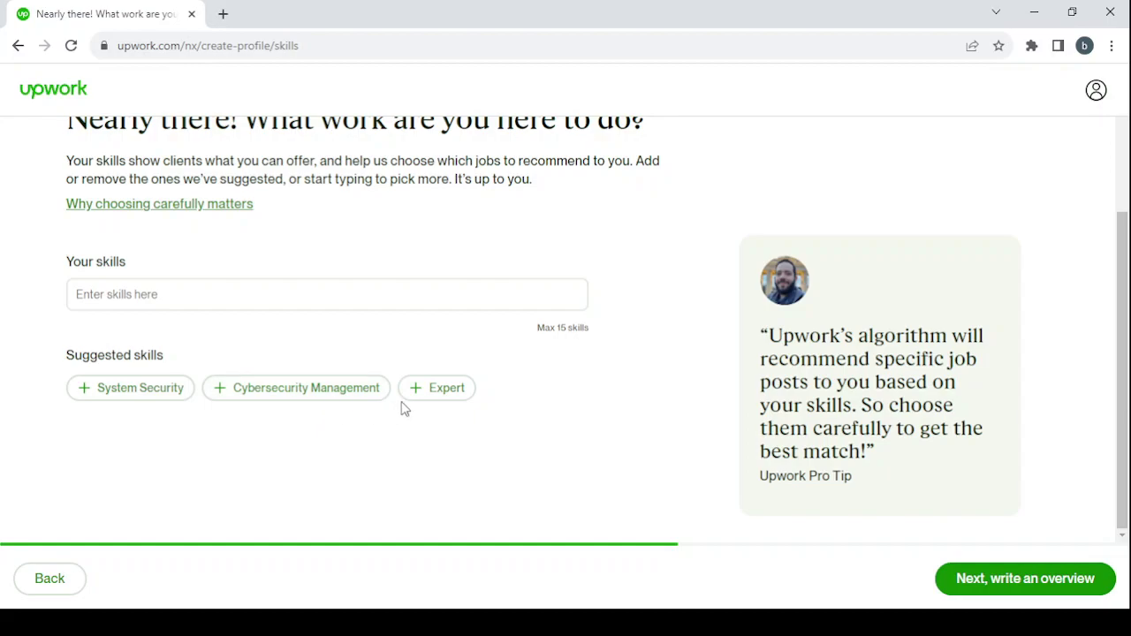
pyautogui.click(239, 300)
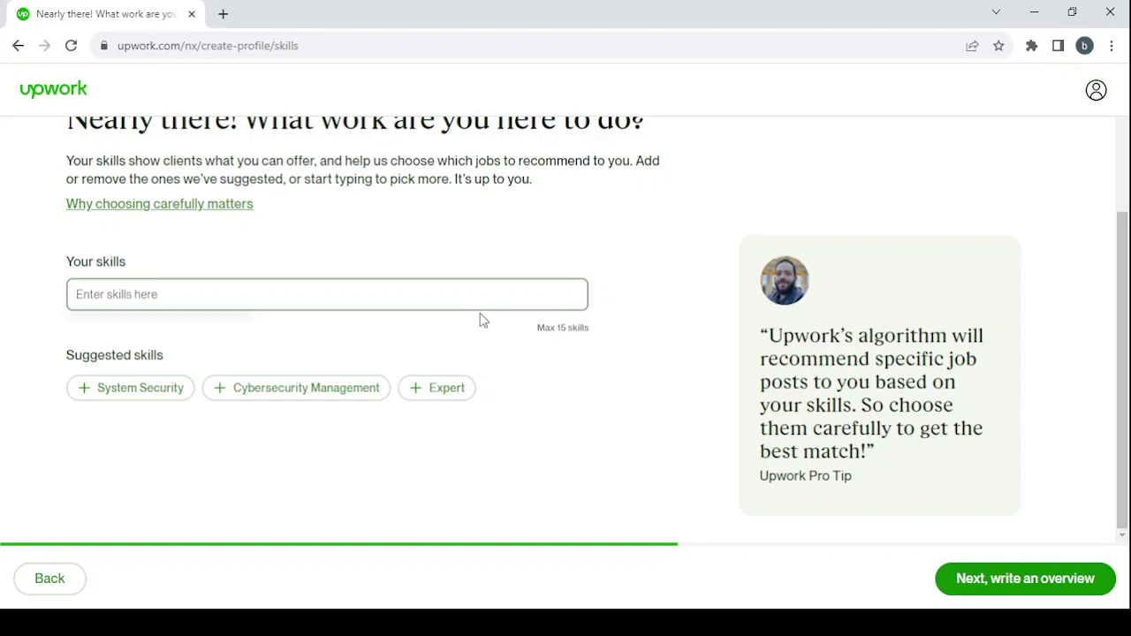
pyautogui.click(136, 386)
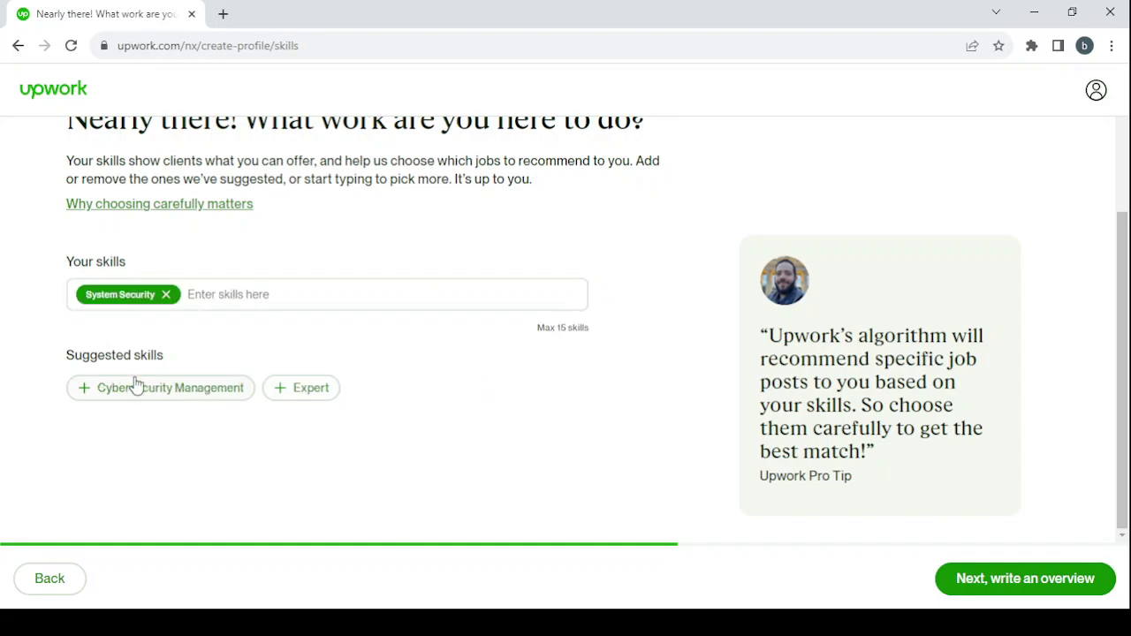
pyautogui.click(175, 402)
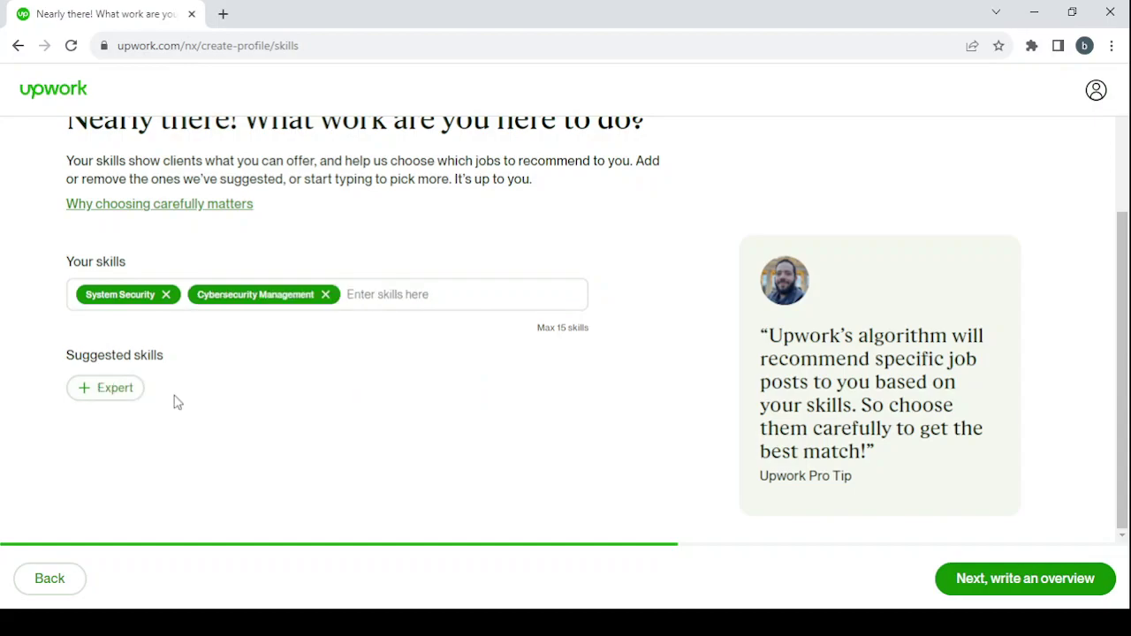
pyautogui.click(91, 394)
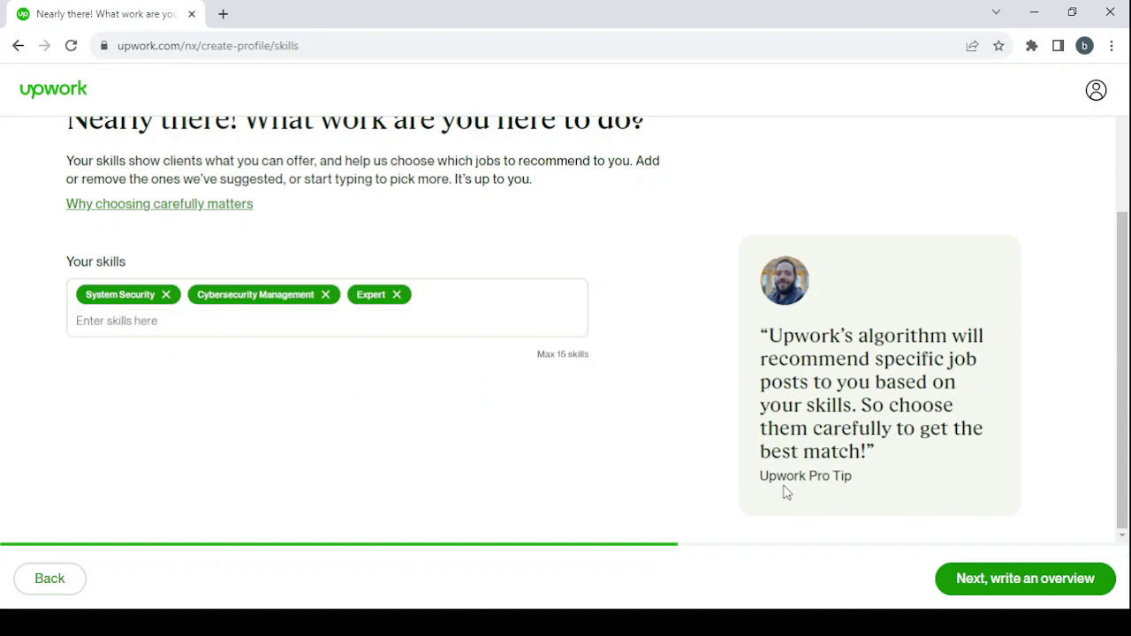
# Step: Fill the bio with the example profile's paragraph about building websites for small and medium businesses
pyautogui.click(1025, 585)
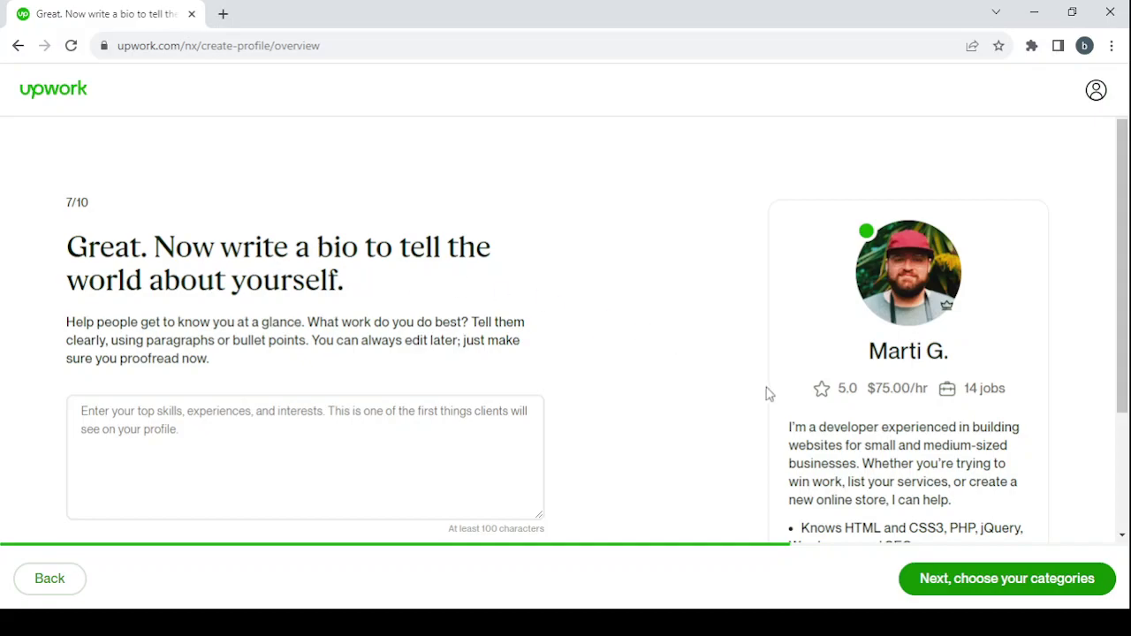
pyautogui.scroll(-3, 825, 412)
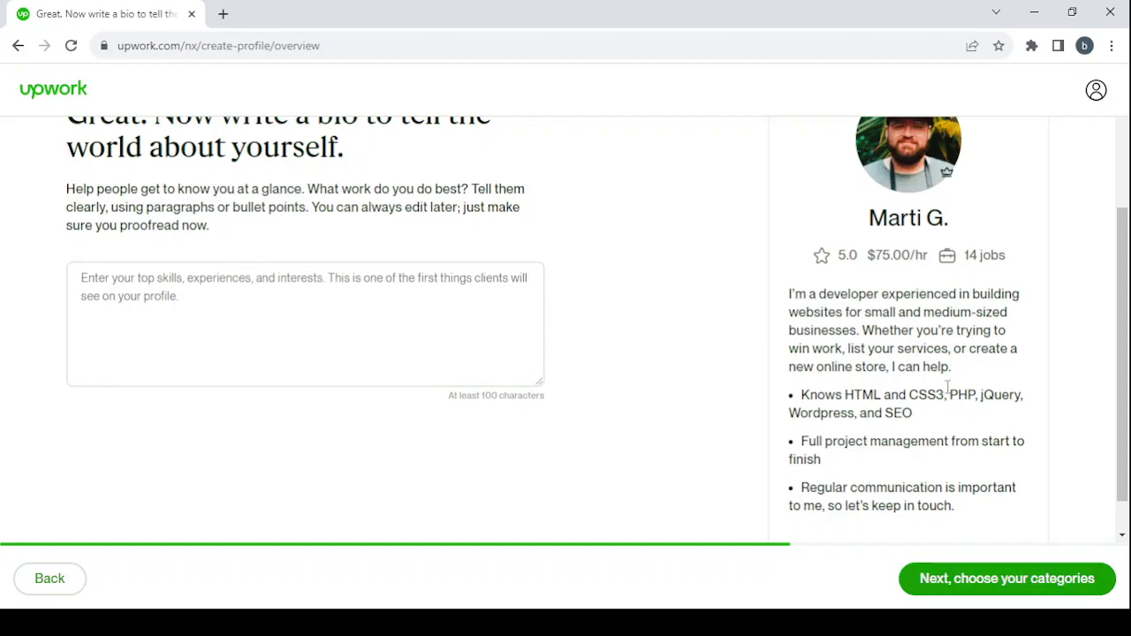
pyautogui.moveTo(951, 366); pyautogui.dragTo(791, 288)
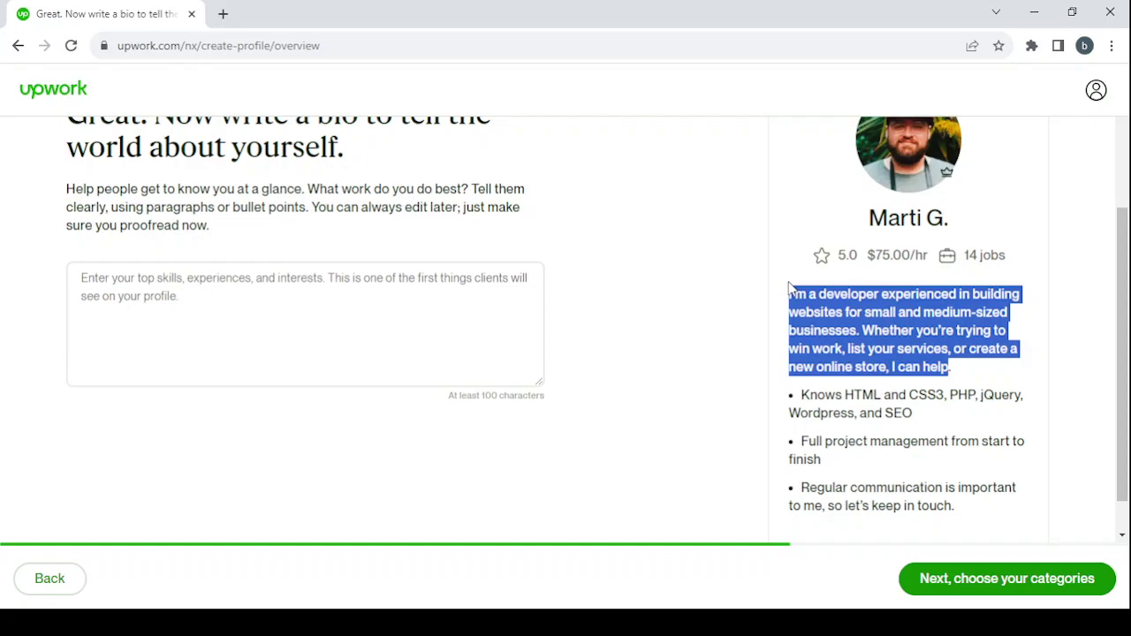
pyautogui.click(183, 273)
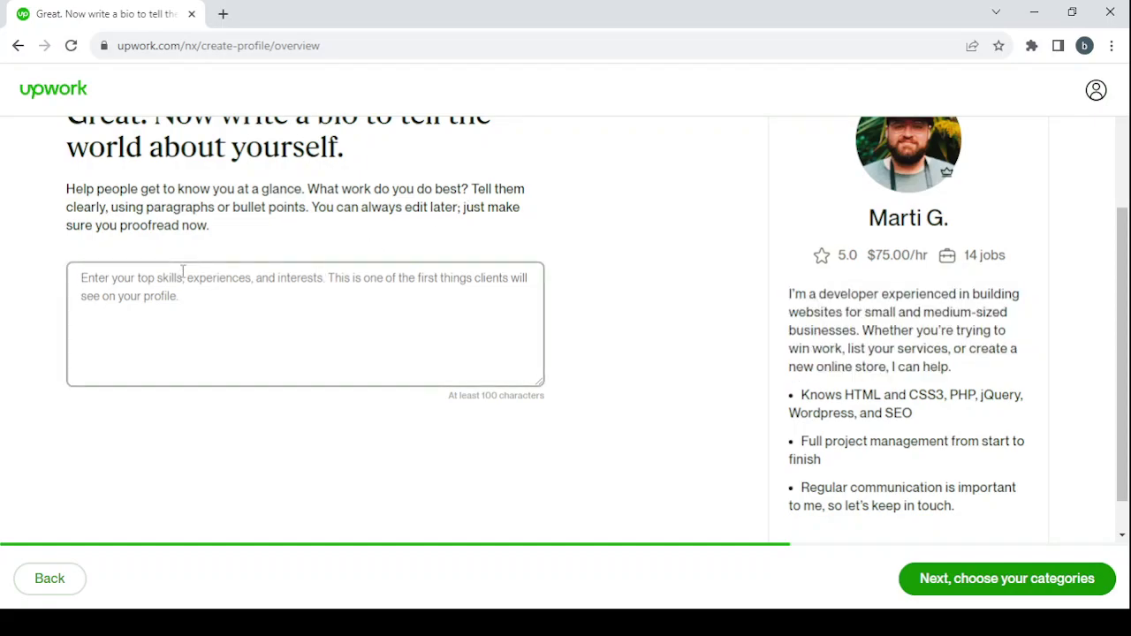
pyautogui.write('I’m a developer experienced in building websites for small and medium-sized businesses. Whether you’re trying to win work, list your services, or create a new online store, I can help')
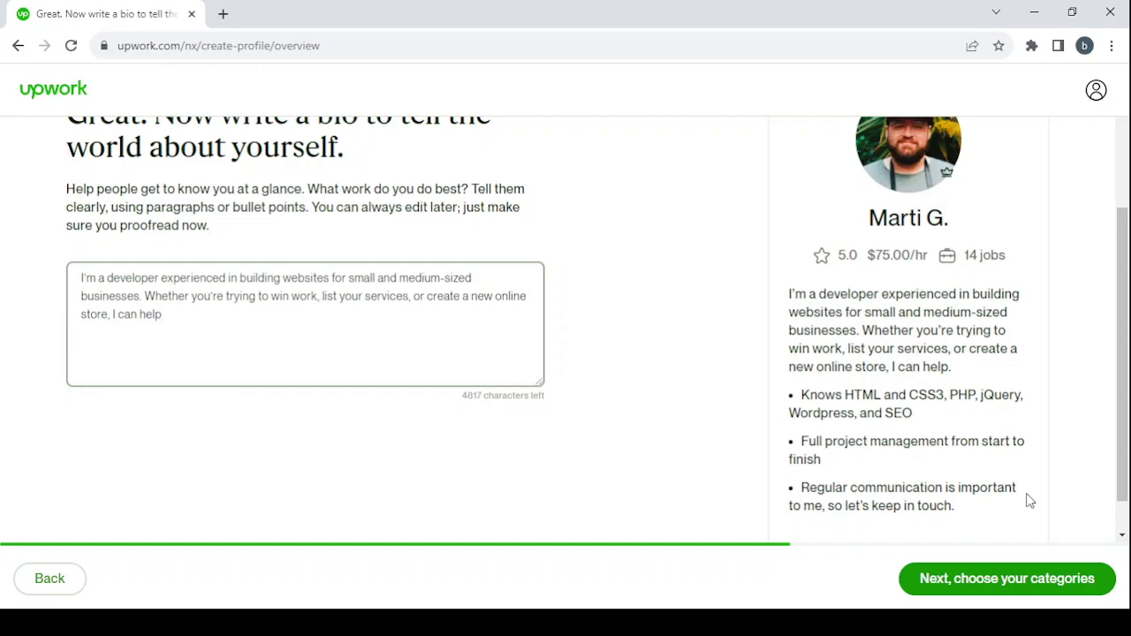
# Step: Select Information Security & Compliance as the main service on step 8/10
pyautogui.click(1078, 590)
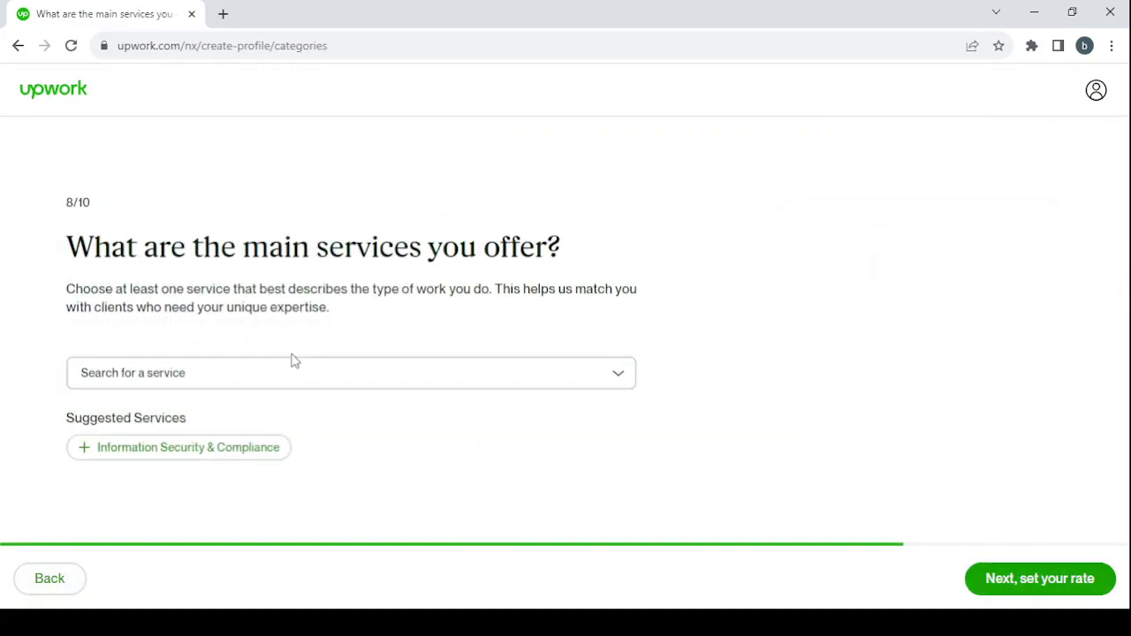
pyautogui.click(289, 378)
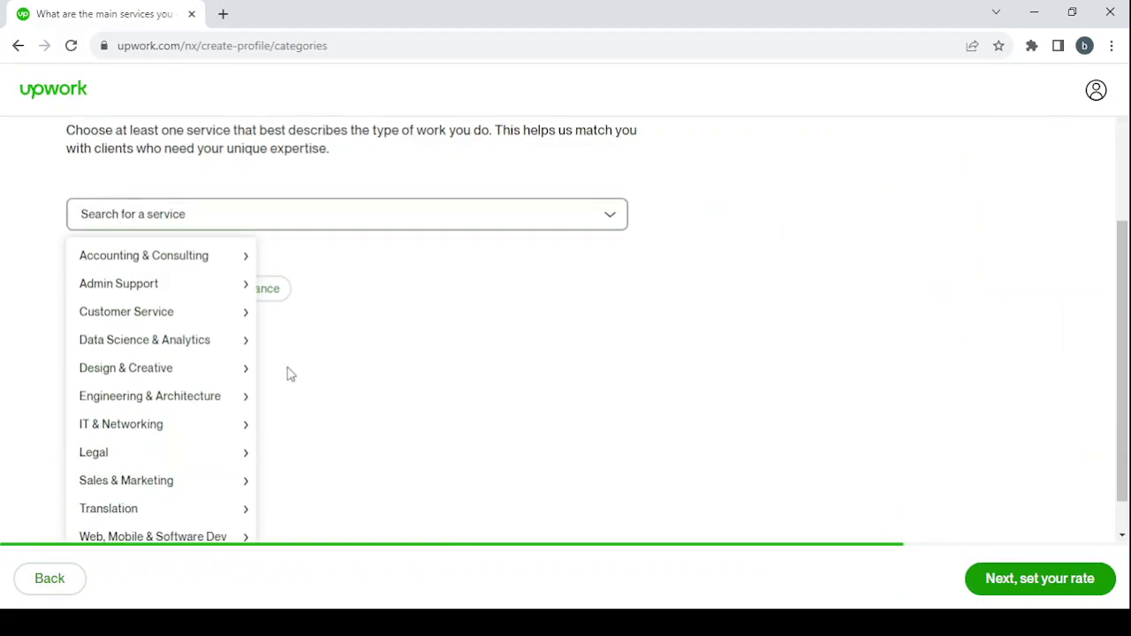
pyautogui.click(375, 318)
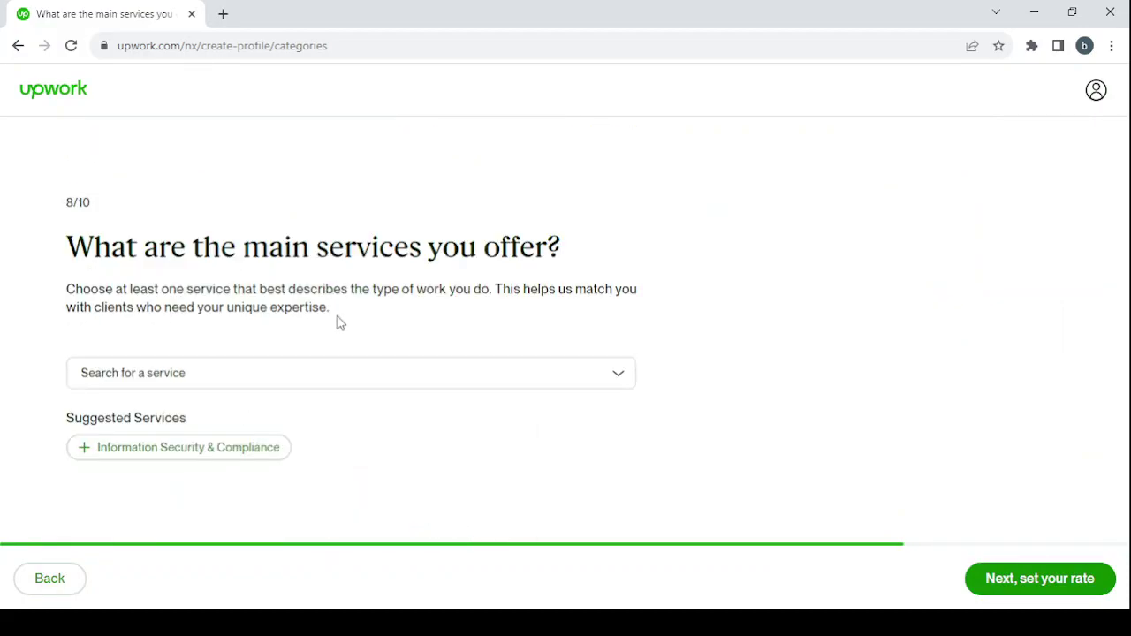
pyautogui.click(192, 447)
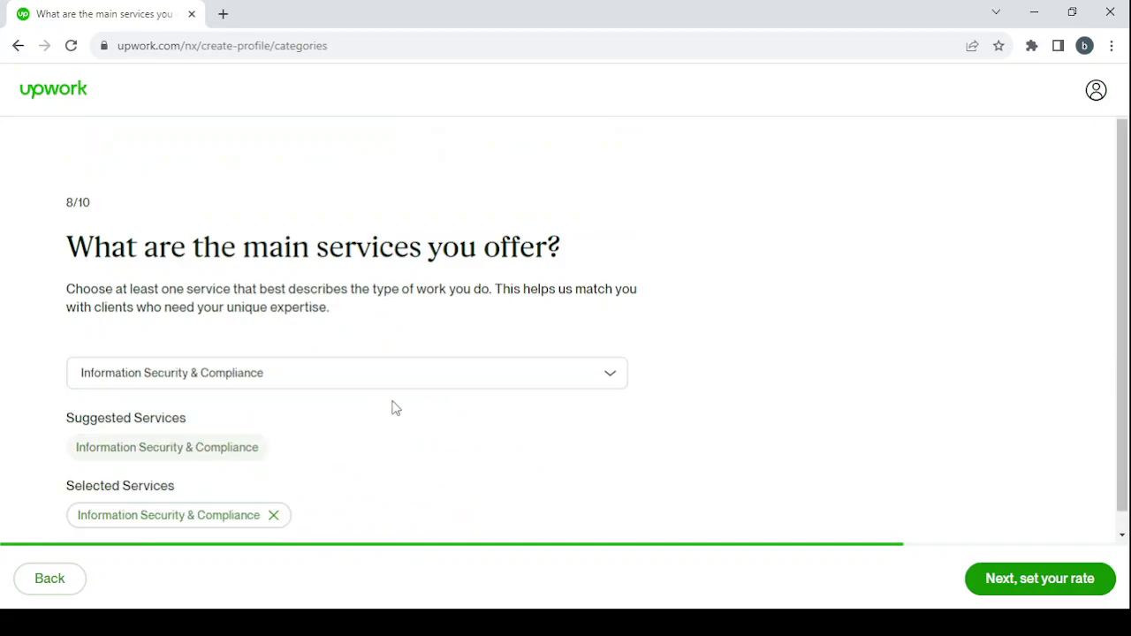
# Step: Enter a $30 hourly rate, leaving $27.00 per hour after the $3.00 fee
pyautogui.click(1055, 598)
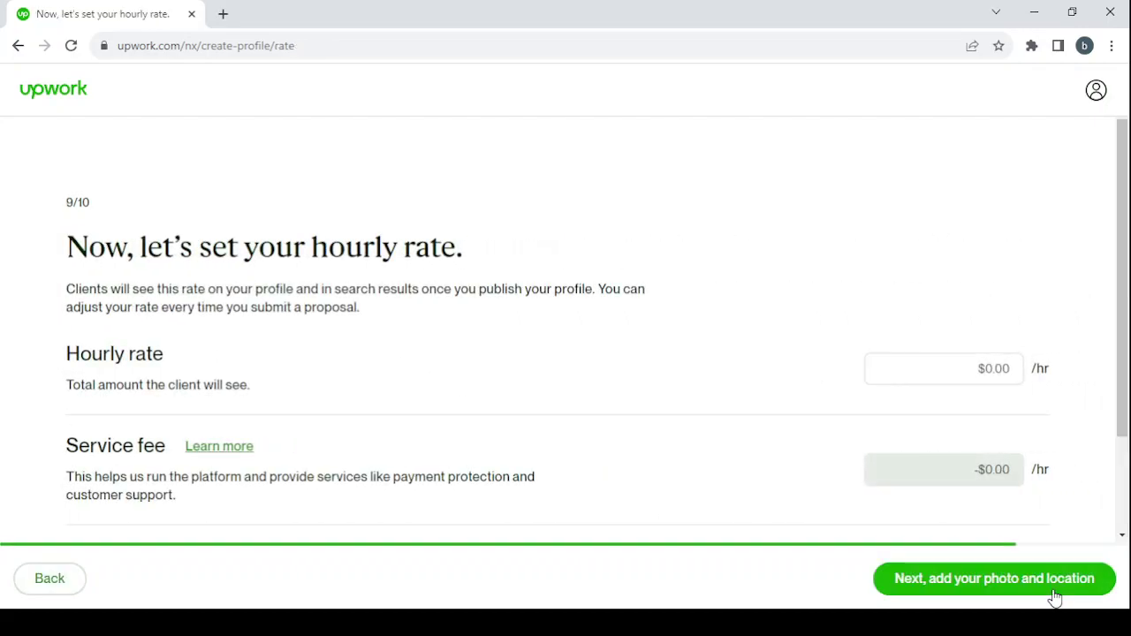
pyautogui.click(965, 381)
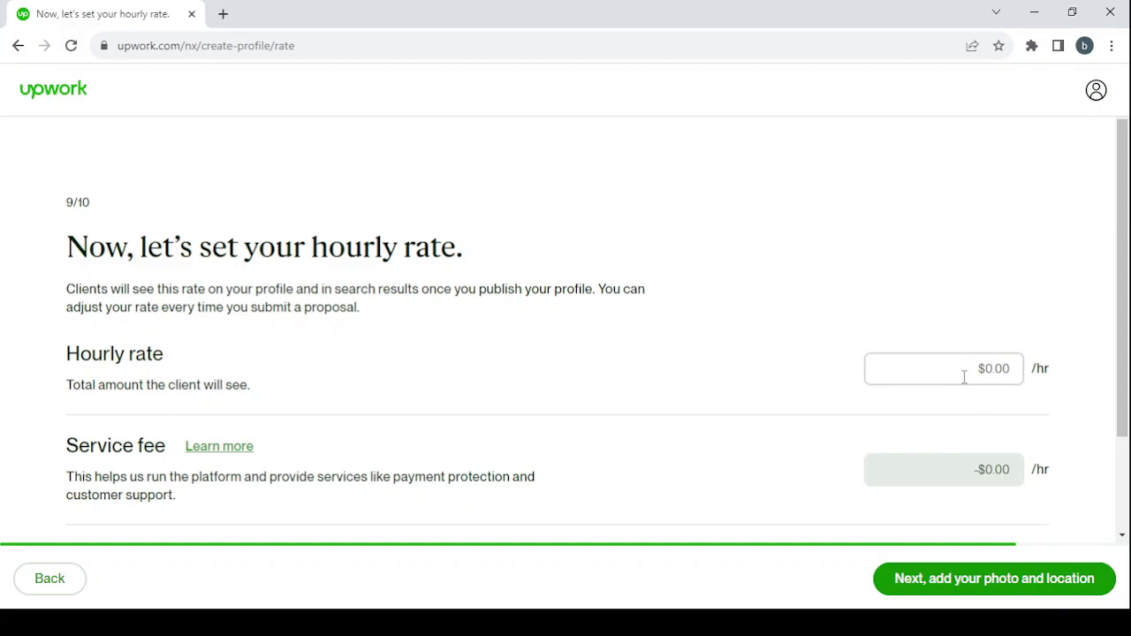
pyautogui.write('30')
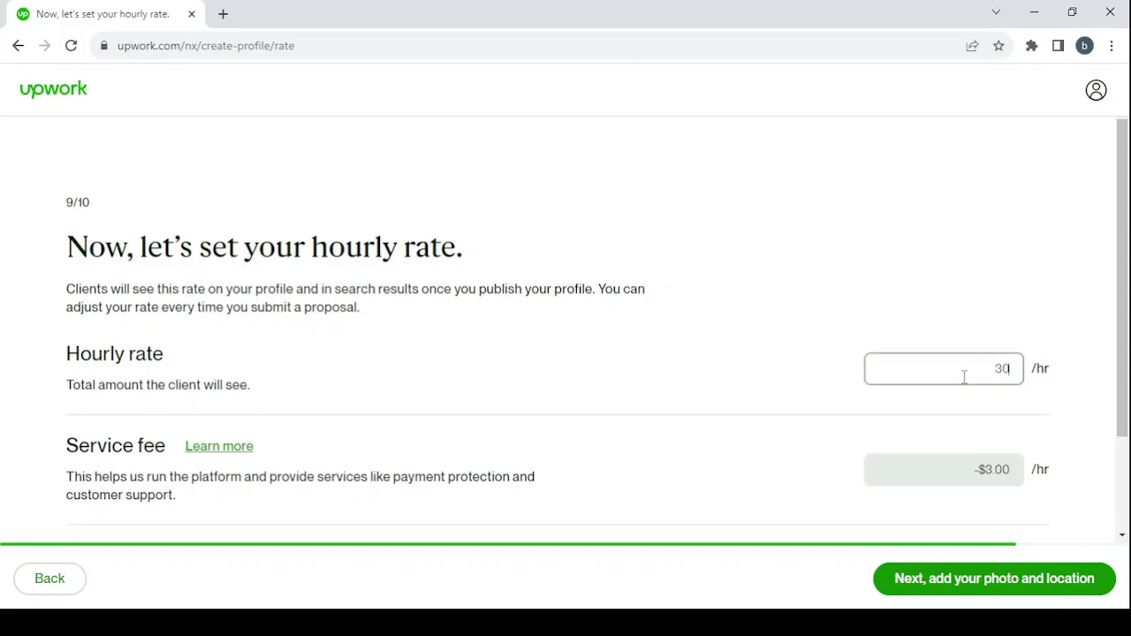
pyautogui.scroll(-2, 964, 377)
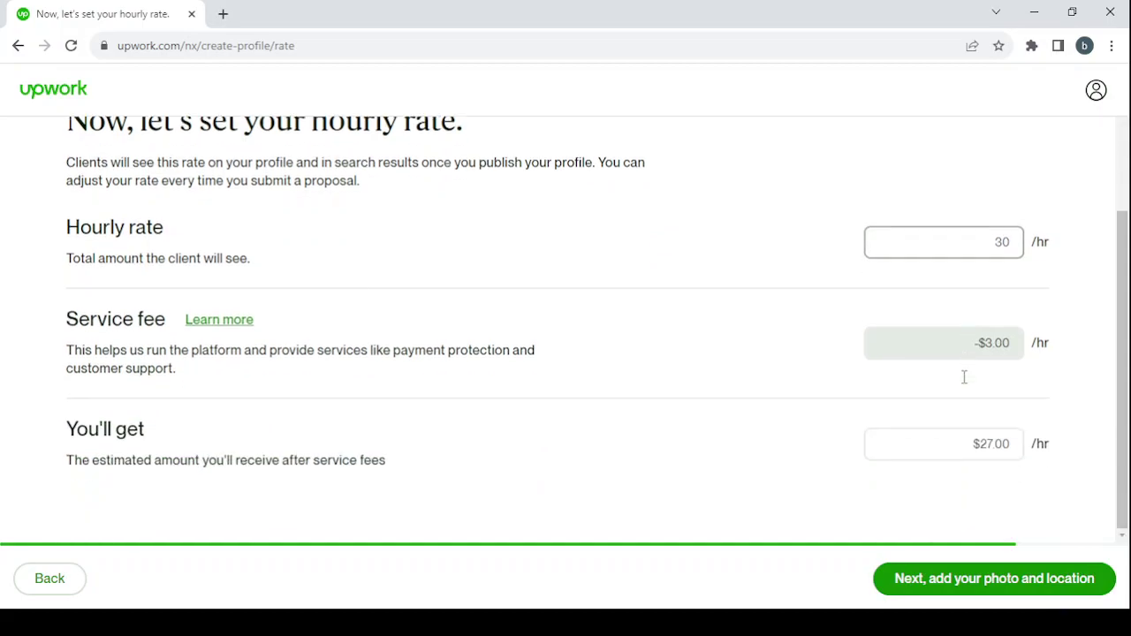
# Step: Skip uploading a photo on the photo and location step, then log out of Upwork
pyautogui.click(1018, 592)
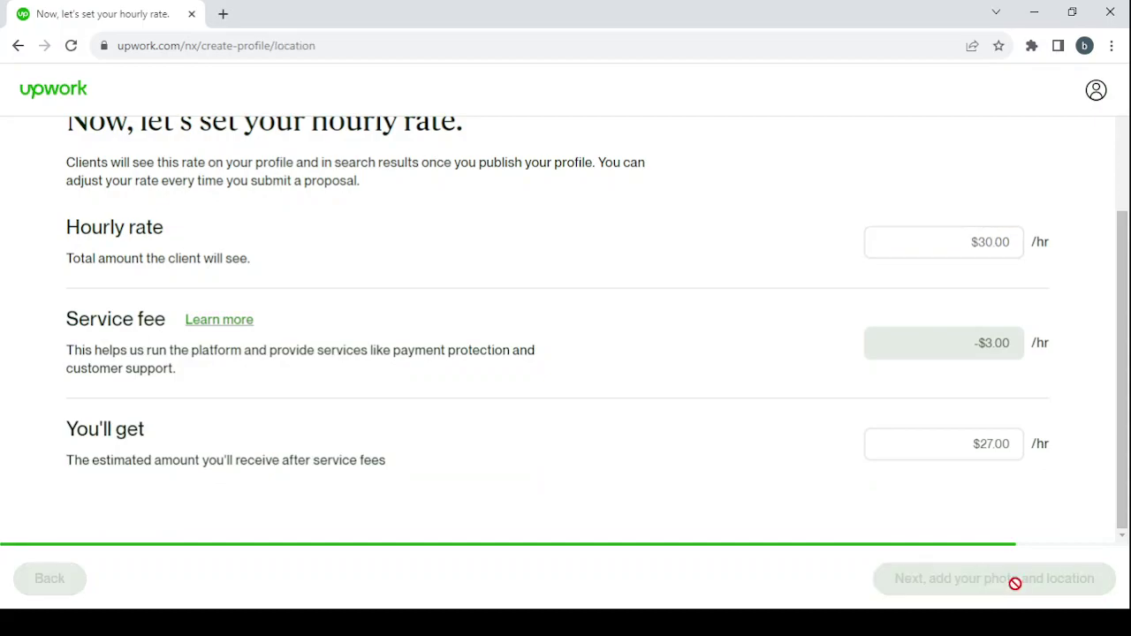
pyautogui.scroll(-2, 636, 457)
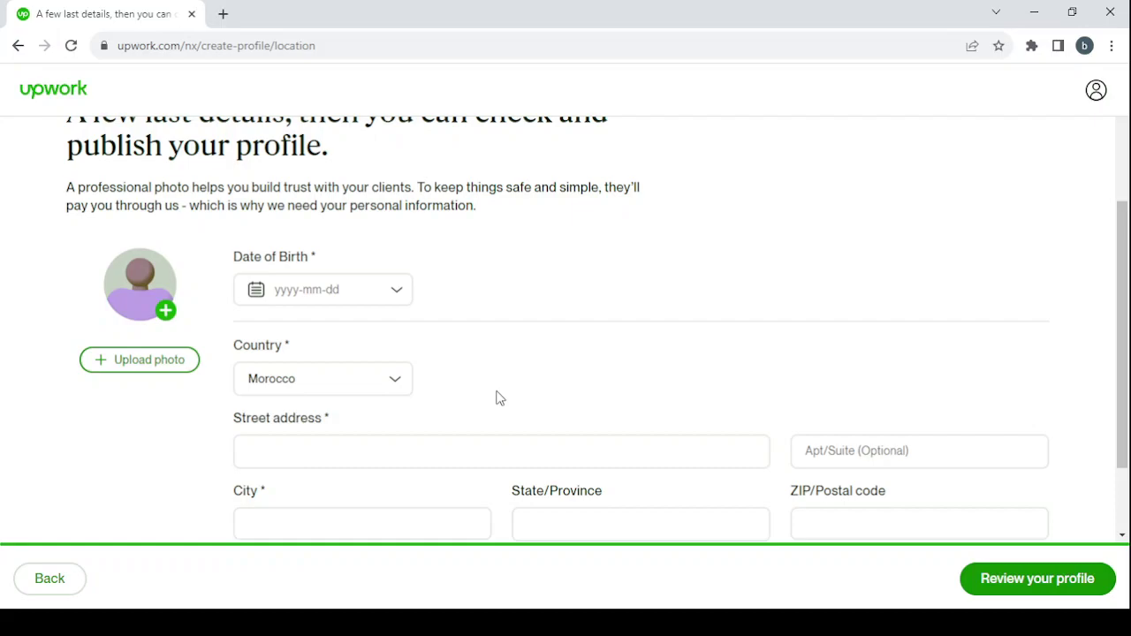
pyautogui.scroll(-2, 496, 399)
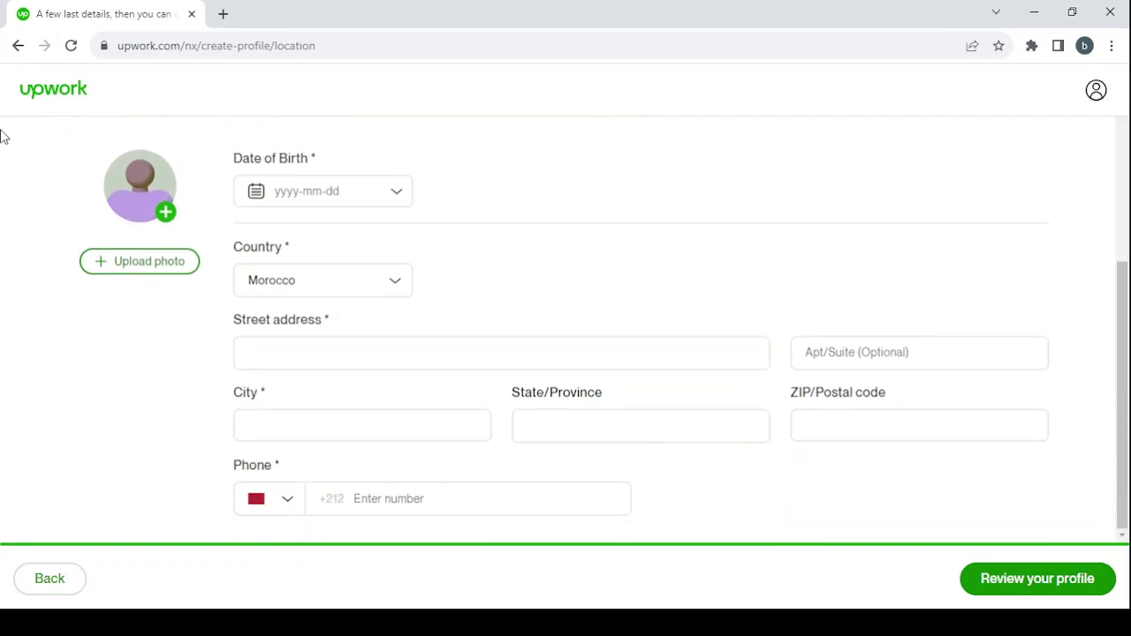
pyautogui.click(139, 267)
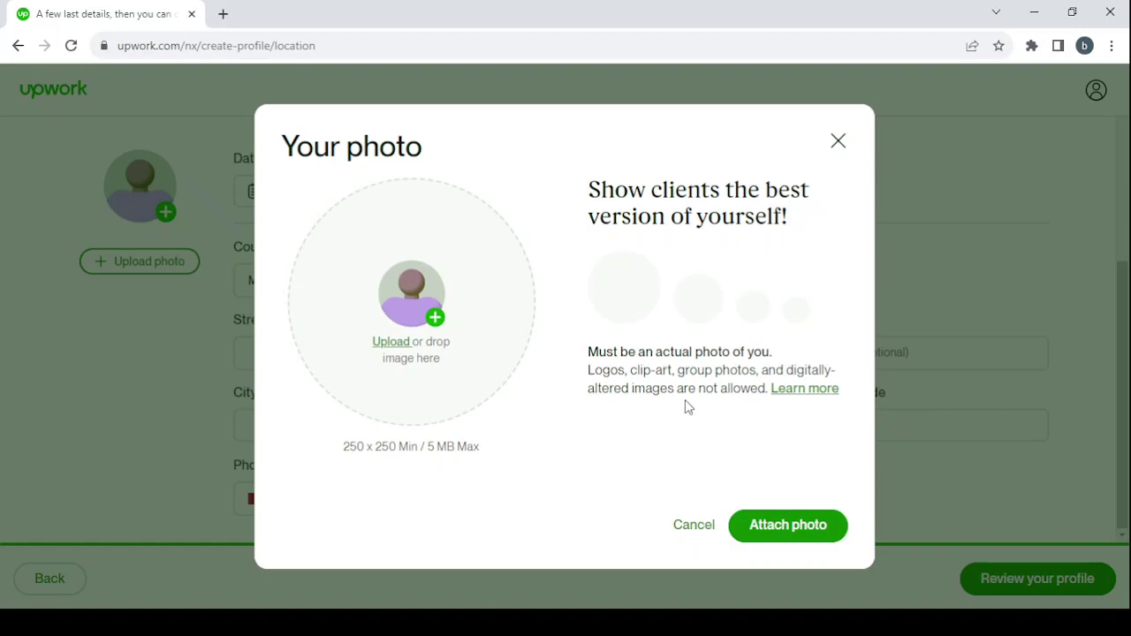
pyautogui.click(686, 528)
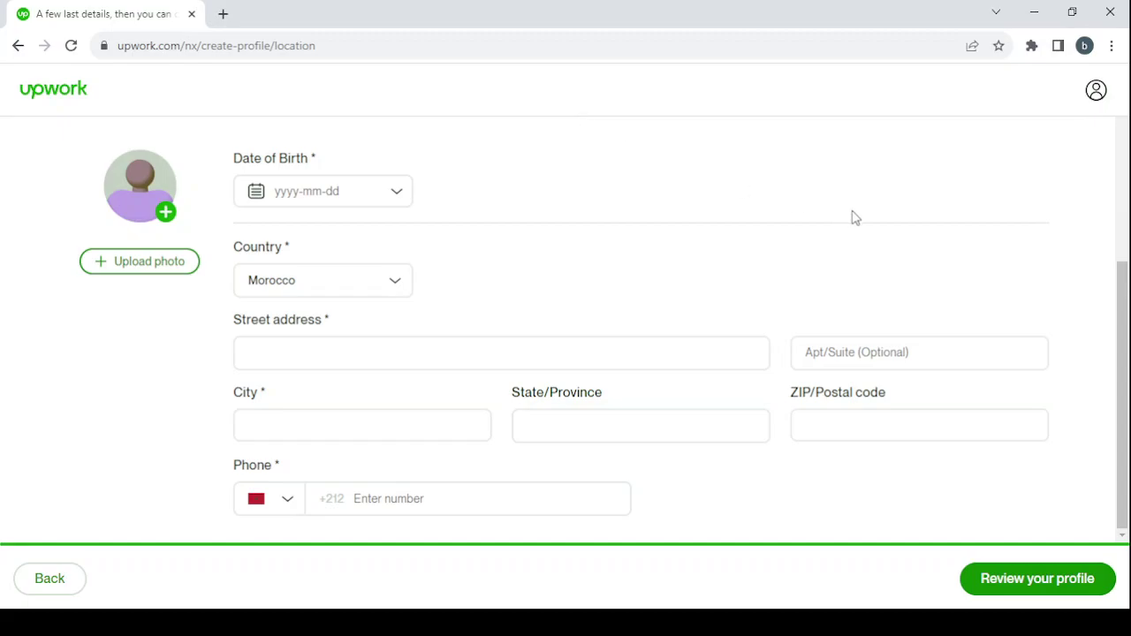
pyautogui.click(1099, 96)
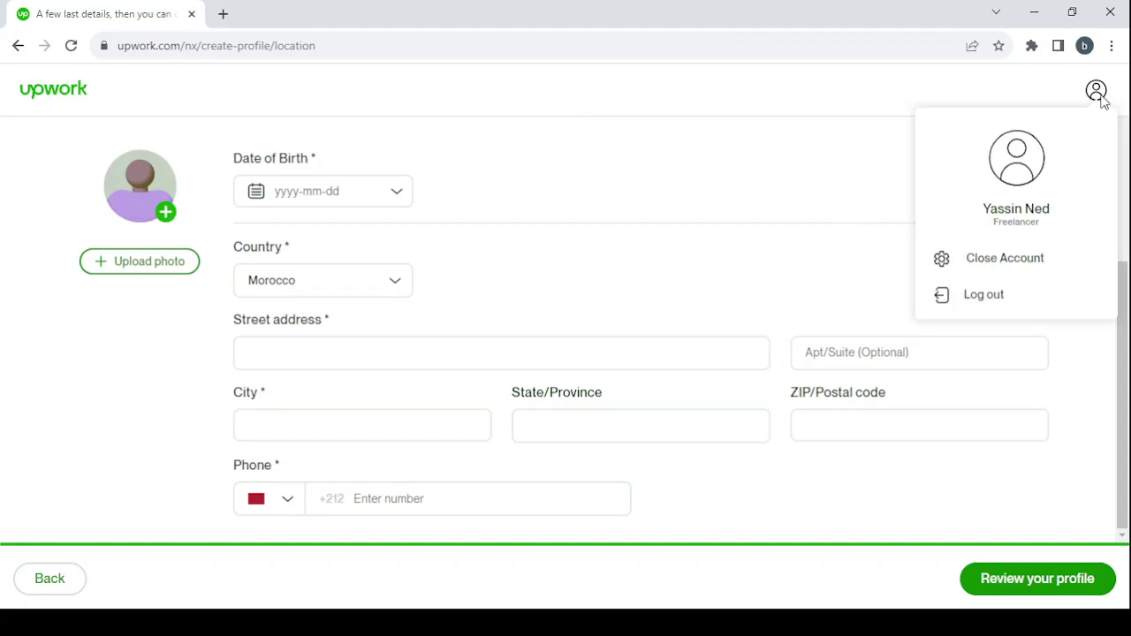
pyautogui.click(979, 304)
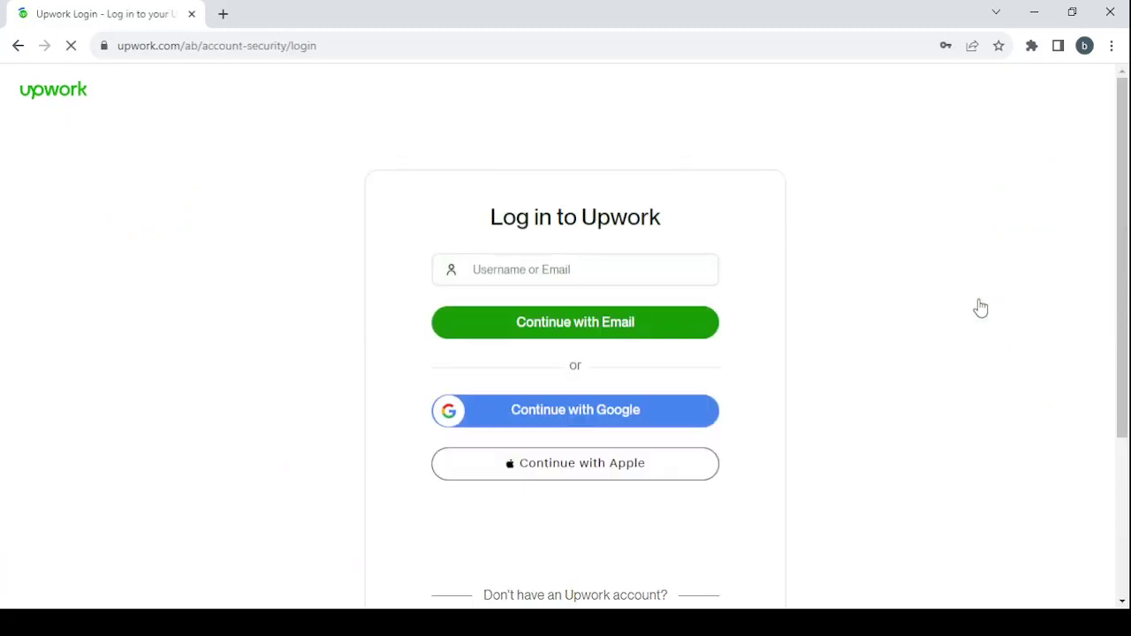
# Step: Return to the Upwork home page and enter 'Cybersecurity Expert' in the talent search
pyautogui.click(47, 105)
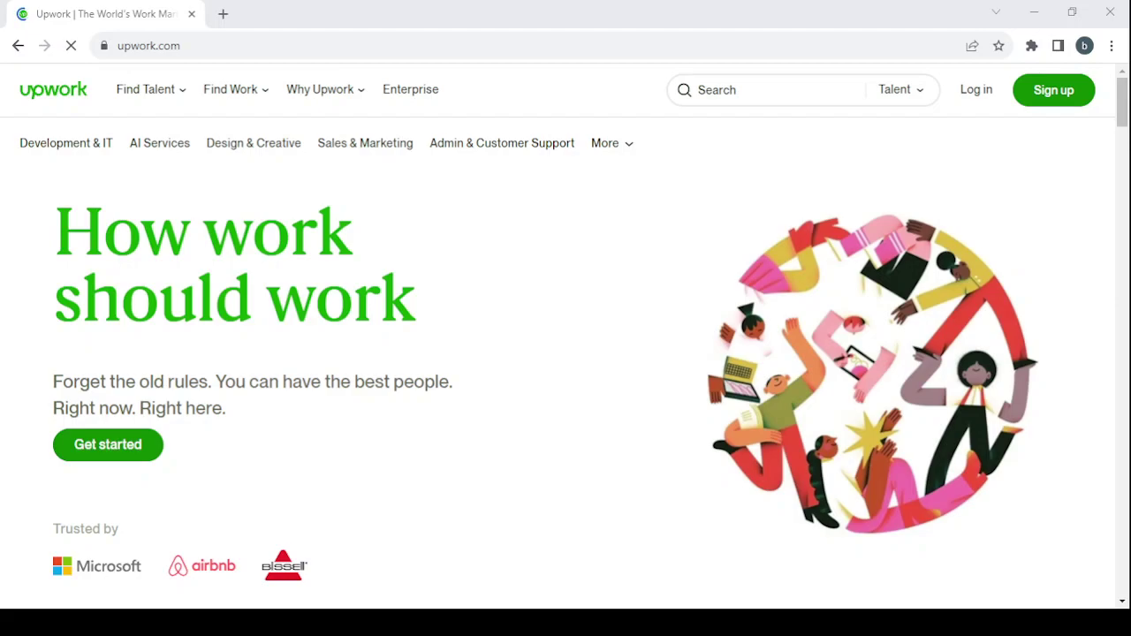
pyautogui.click(736, 92)
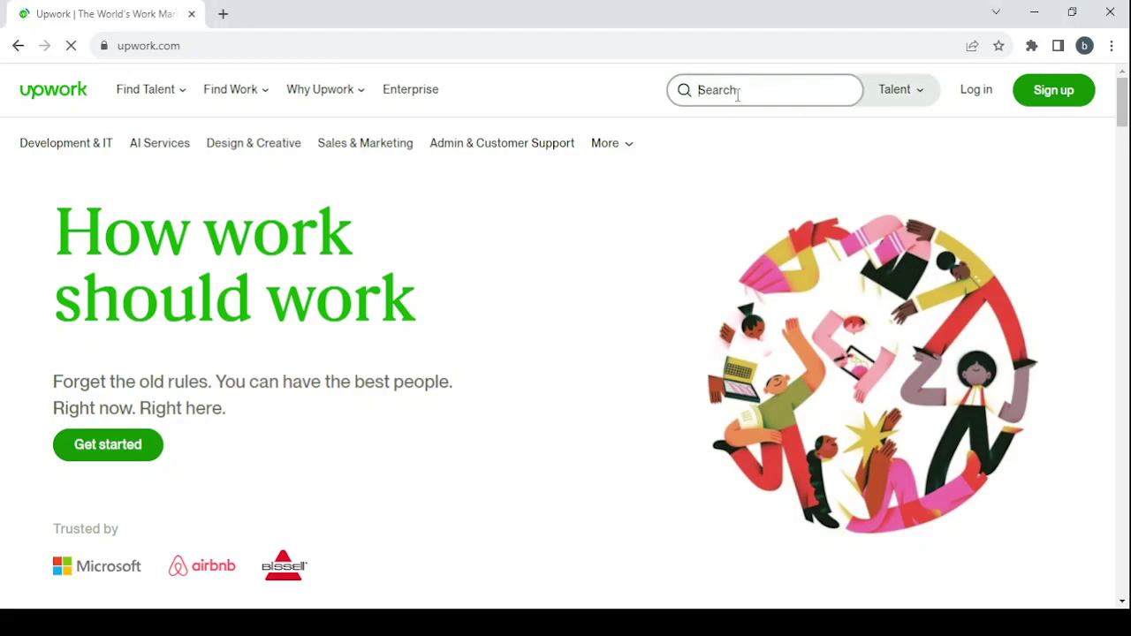
pyautogui.write('Cybersecurity Expert')
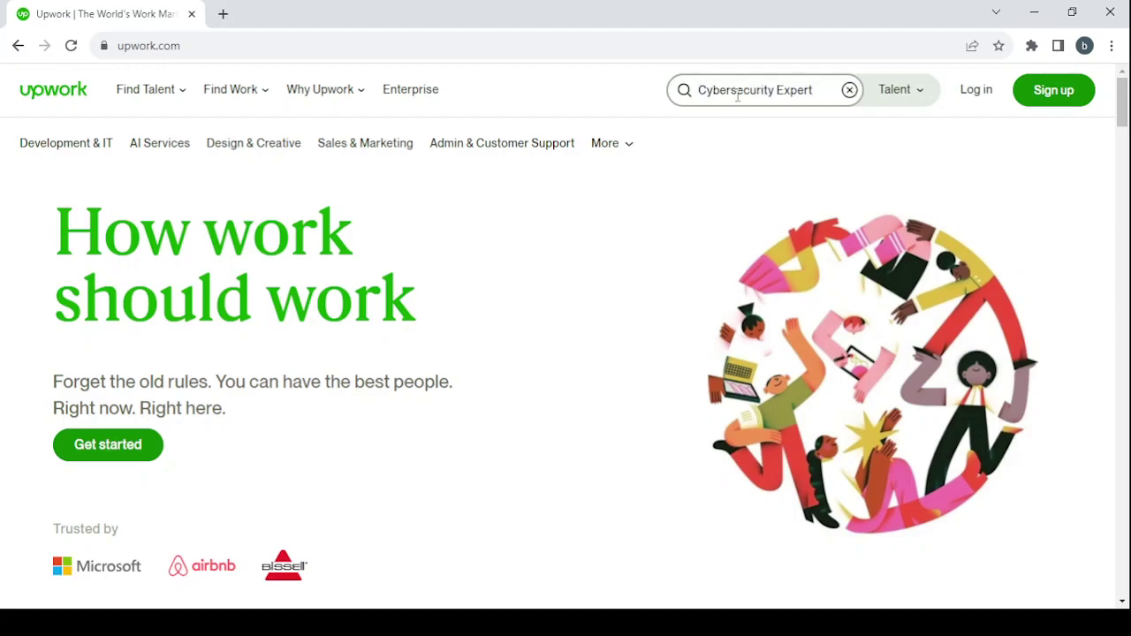
# Step: Run the Cybersecurity Expert search and scroll through the first page of freelancer results
pyautogui.press('Return')
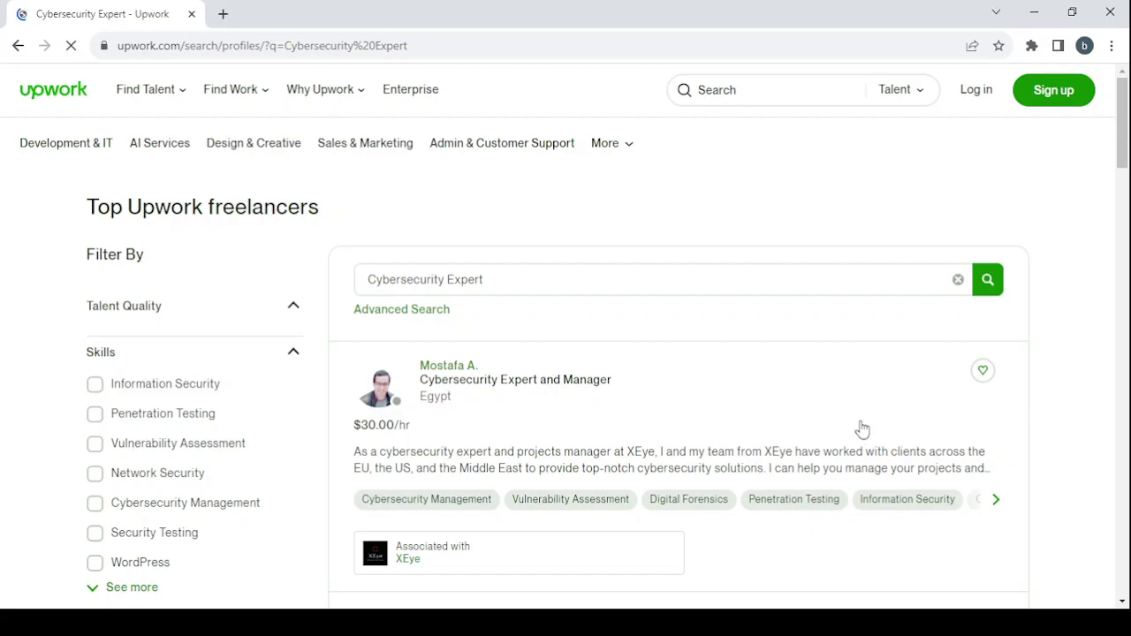
pyautogui.scroll(-1, 850, 393)
pyautogui.scroll(-1, 849, 392)
pyautogui.scroll(-1, 849, 392)
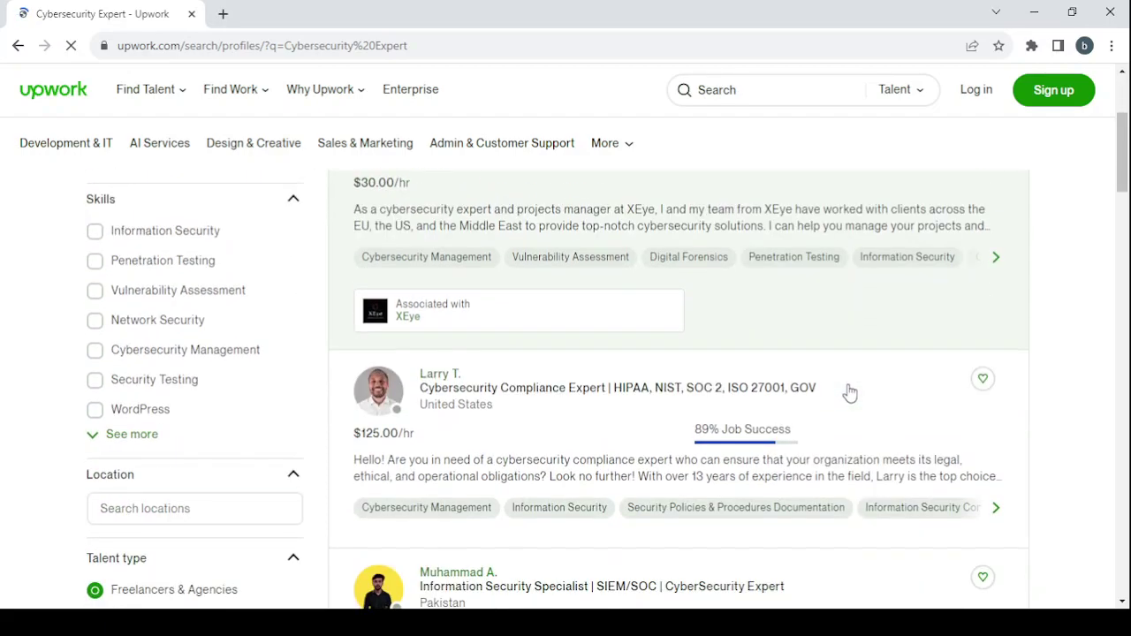
pyautogui.scroll(-1, 849, 392)
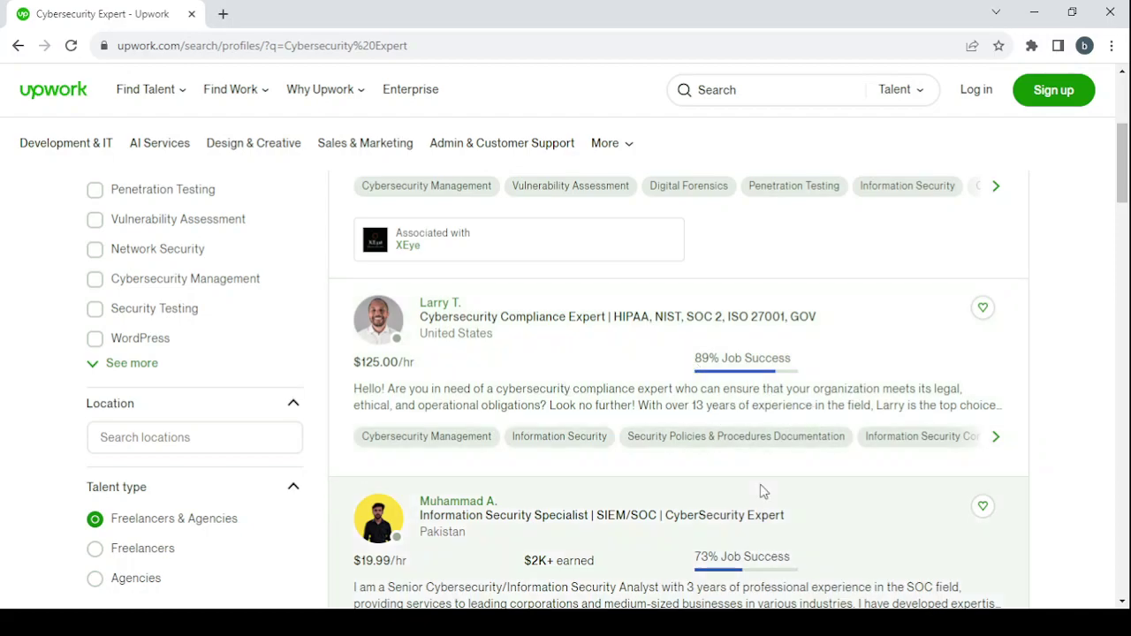
pyautogui.scroll(-1, 762, 492)
pyautogui.scroll(-2, 762, 491)
pyautogui.scroll(-2, 762, 492)
pyautogui.scroll(-3, 762, 491)
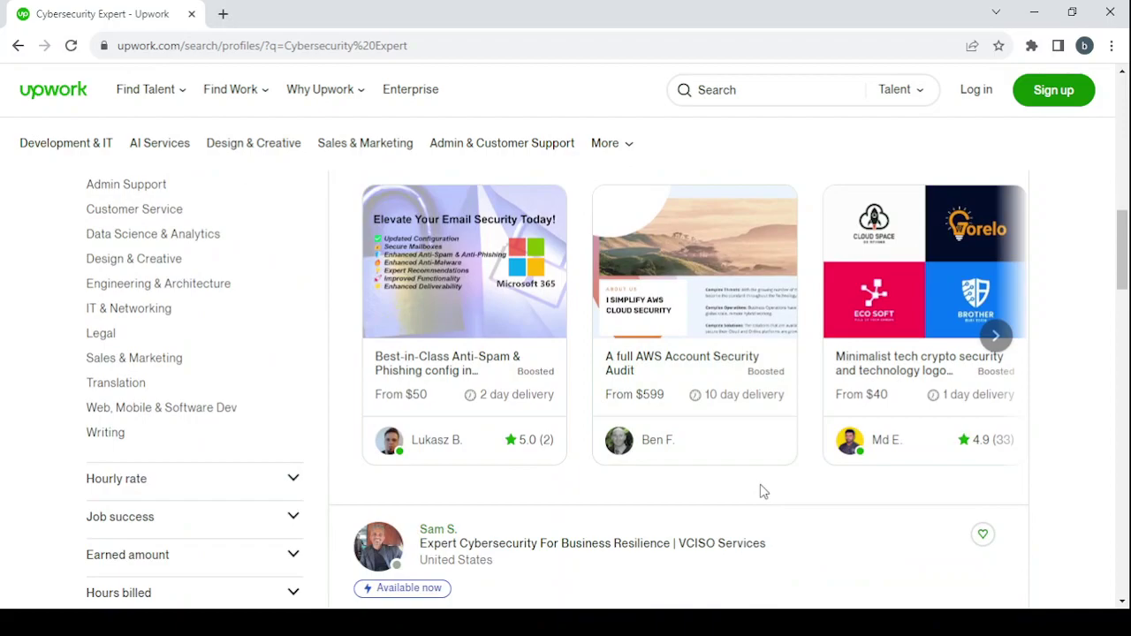
pyautogui.scroll(-1, 764, 491)
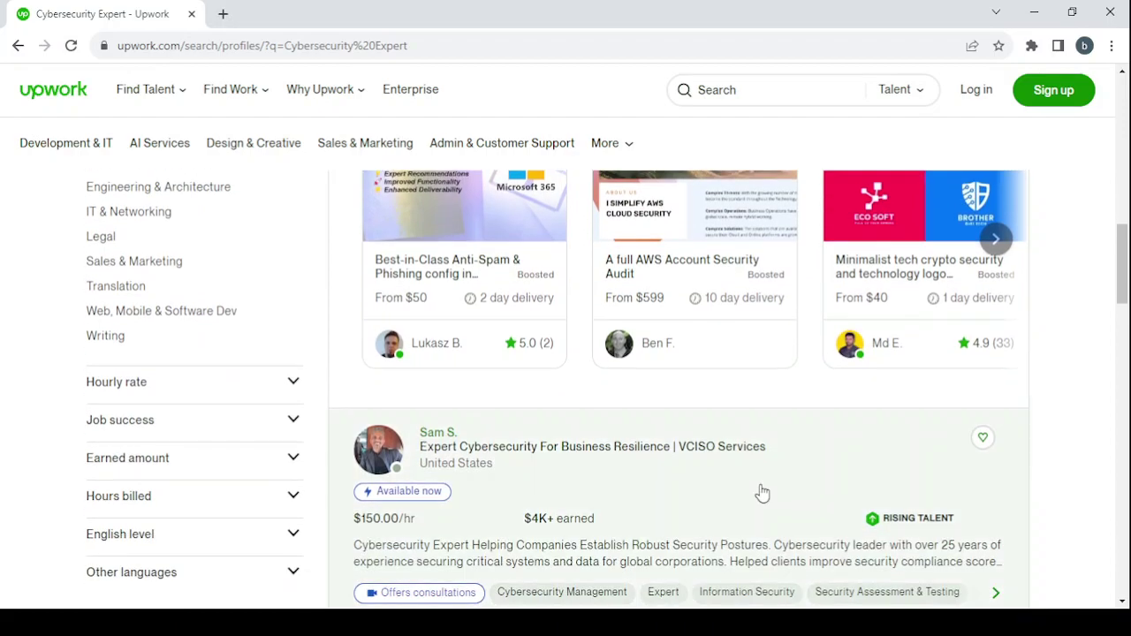
pyautogui.scroll(-2, 762, 492)
pyautogui.scroll(-2, 762, 492)
pyautogui.scroll(-2, 762, 493)
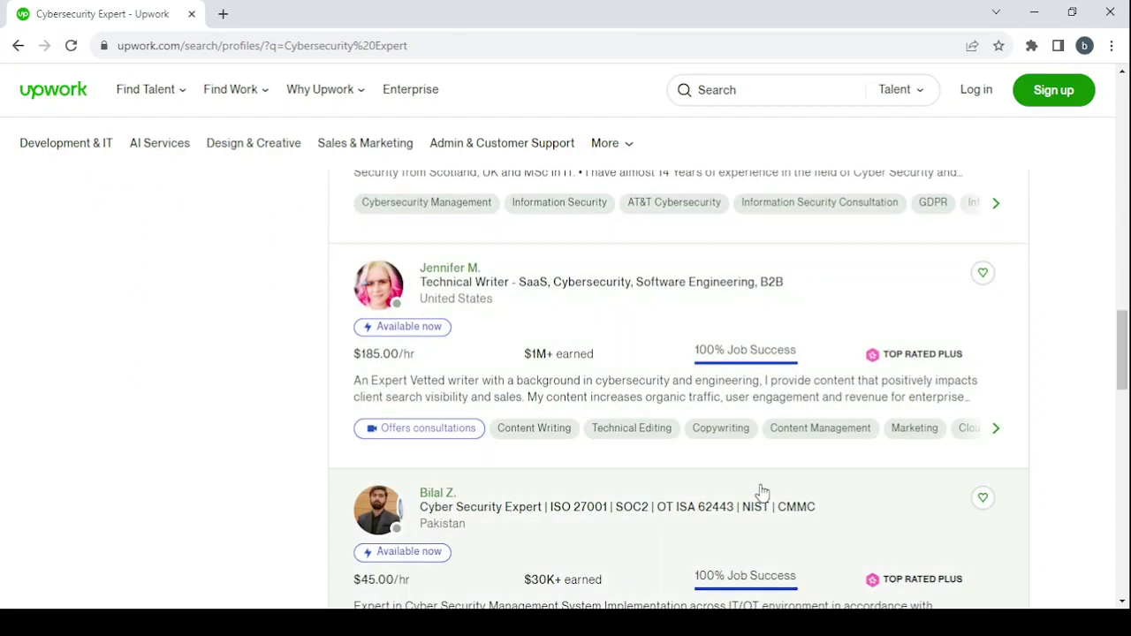
pyautogui.scroll(1, 762, 491)
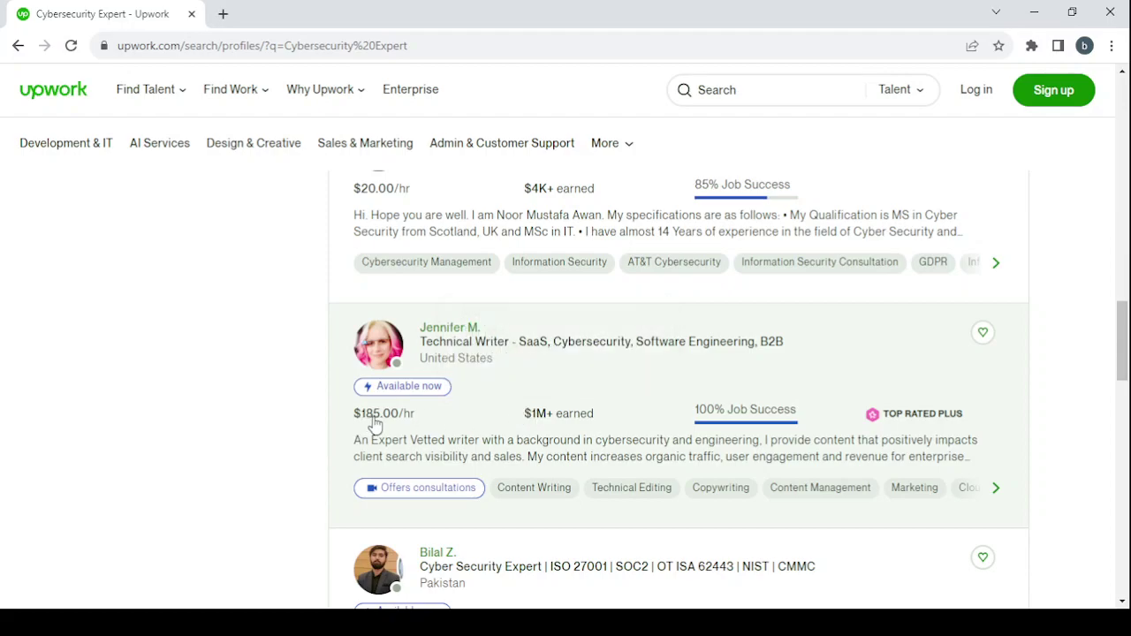
pyautogui.scroll(-1, 891, 402)
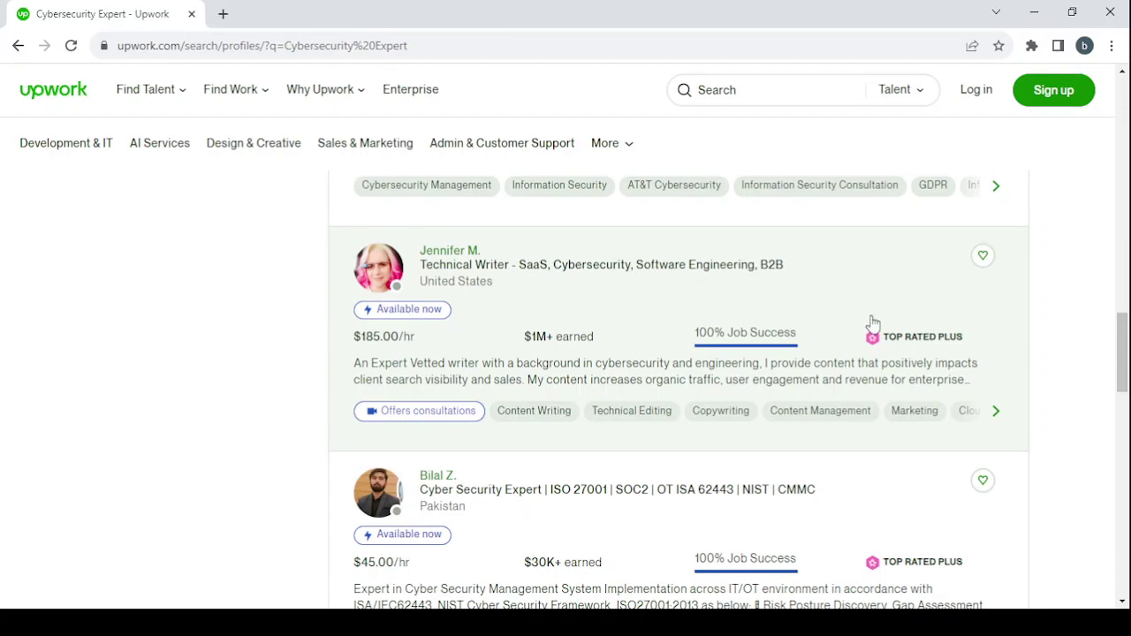
pyautogui.scroll(-2, 872, 324)
pyautogui.scroll(-2, 873, 324)
pyautogui.scroll(-3, 872, 323)
pyautogui.scroll(-1, 873, 323)
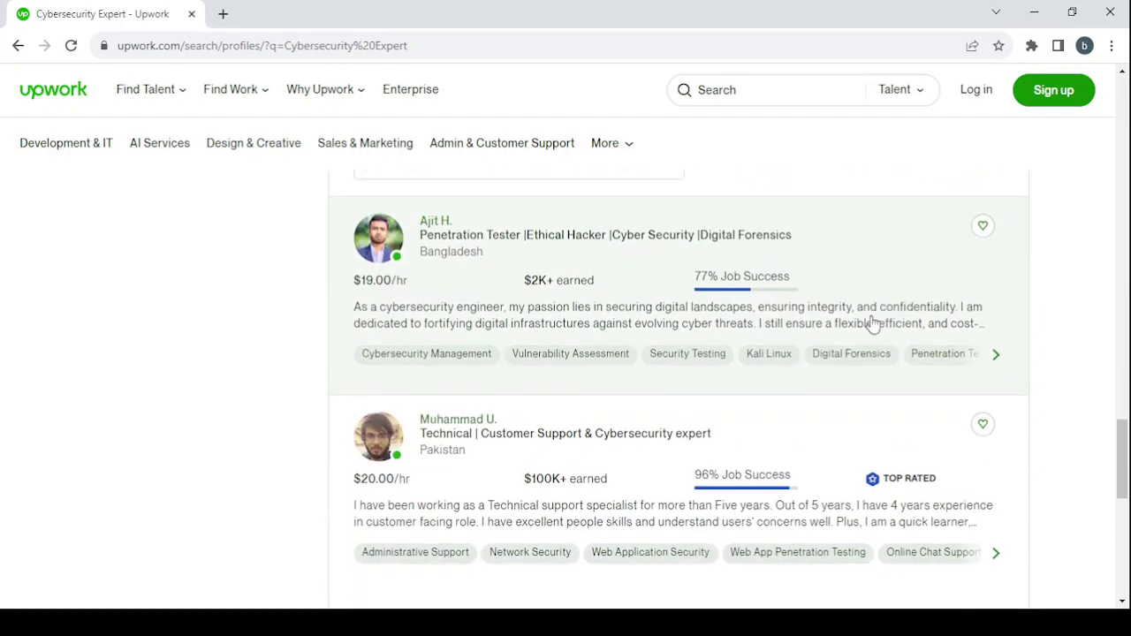
pyautogui.scroll(-2, 872, 323)
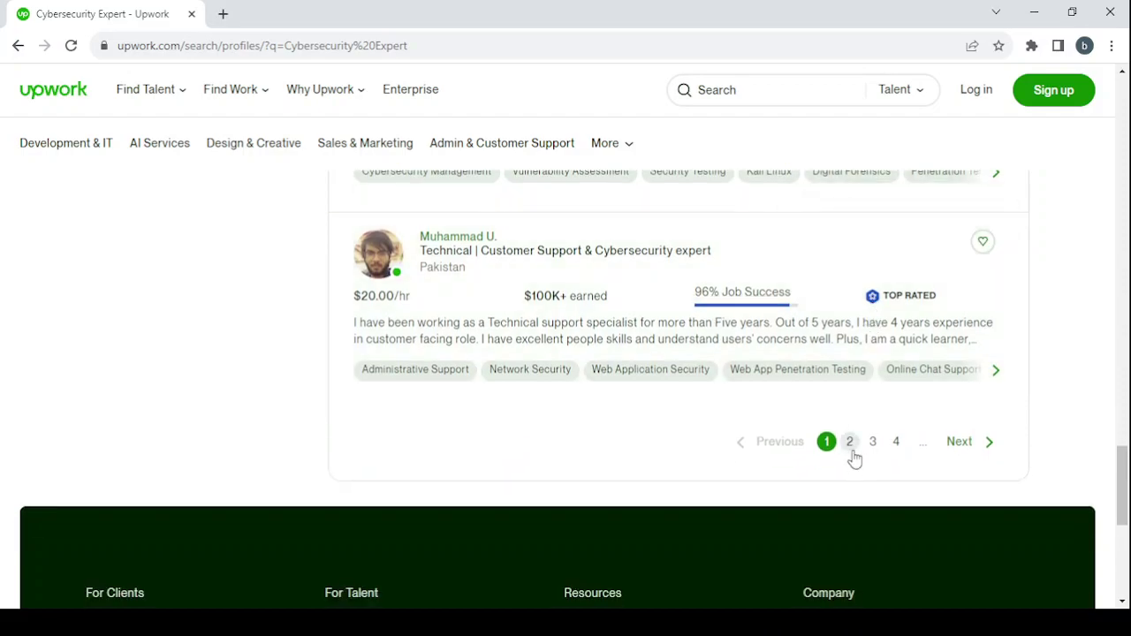
# Step: Browse page 2 of the Cybersecurity Expert freelancer results
pyautogui.click(851, 443)
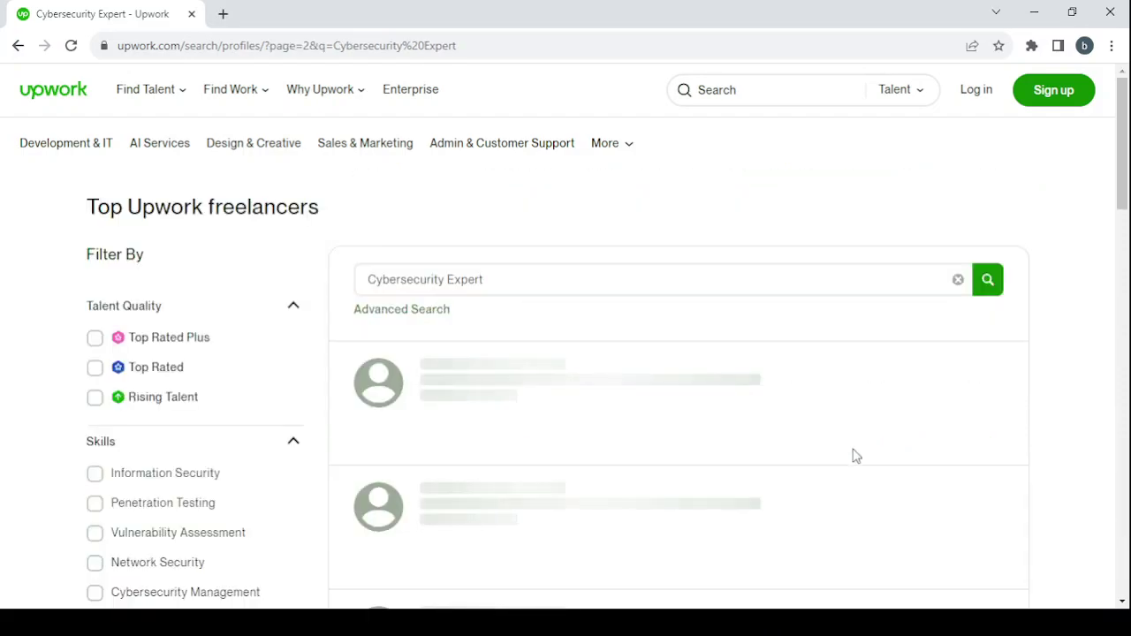
pyautogui.scroll(-4, 855, 456)
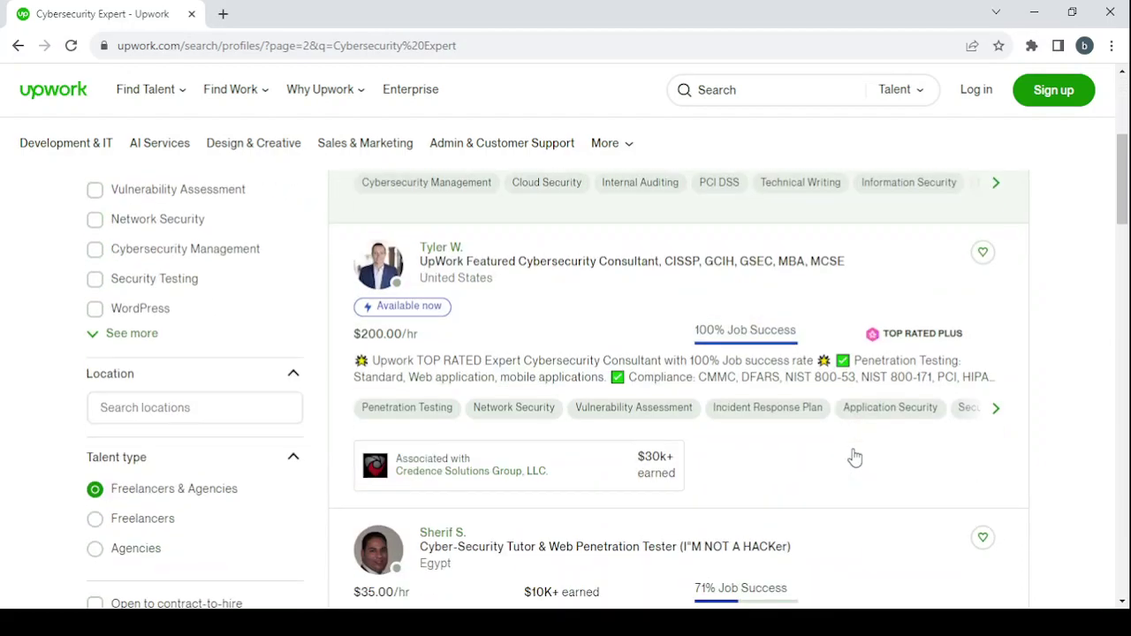
pyautogui.scroll(-3, 855, 456)
pyautogui.scroll(-3, 855, 456)
pyautogui.scroll(-2, 855, 457)
pyautogui.scroll(-1, 854, 456)
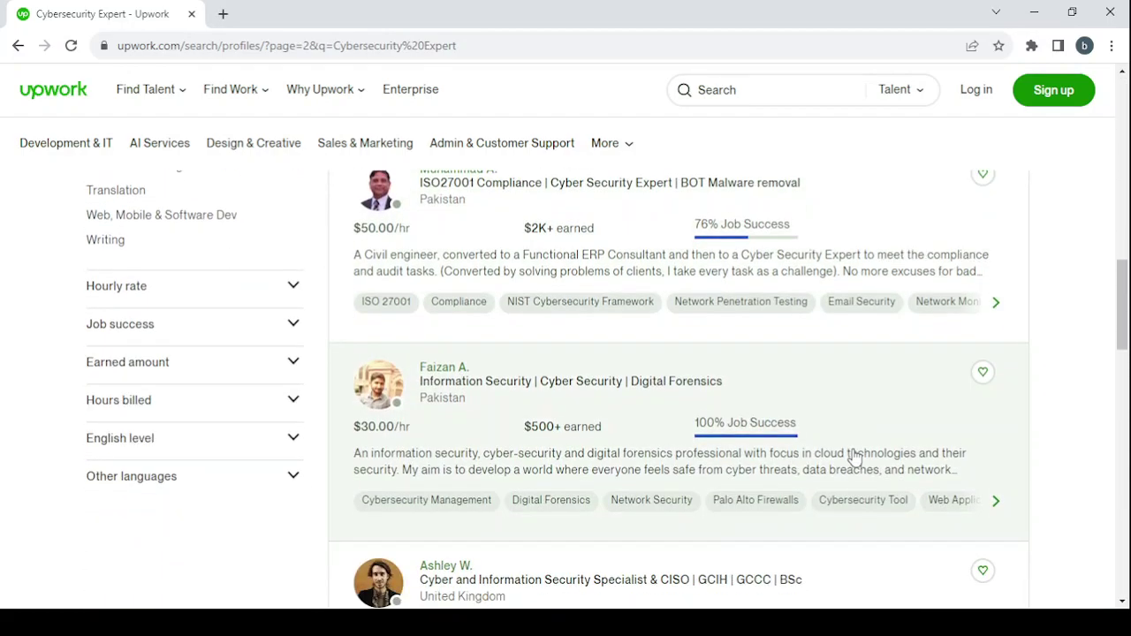
pyautogui.scroll(-2, 855, 457)
pyautogui.scroll(-2, 854, 456)
pyautogui.scroll(-2, 854, 456)
pyautogui.scroll(-2, 855, 456)
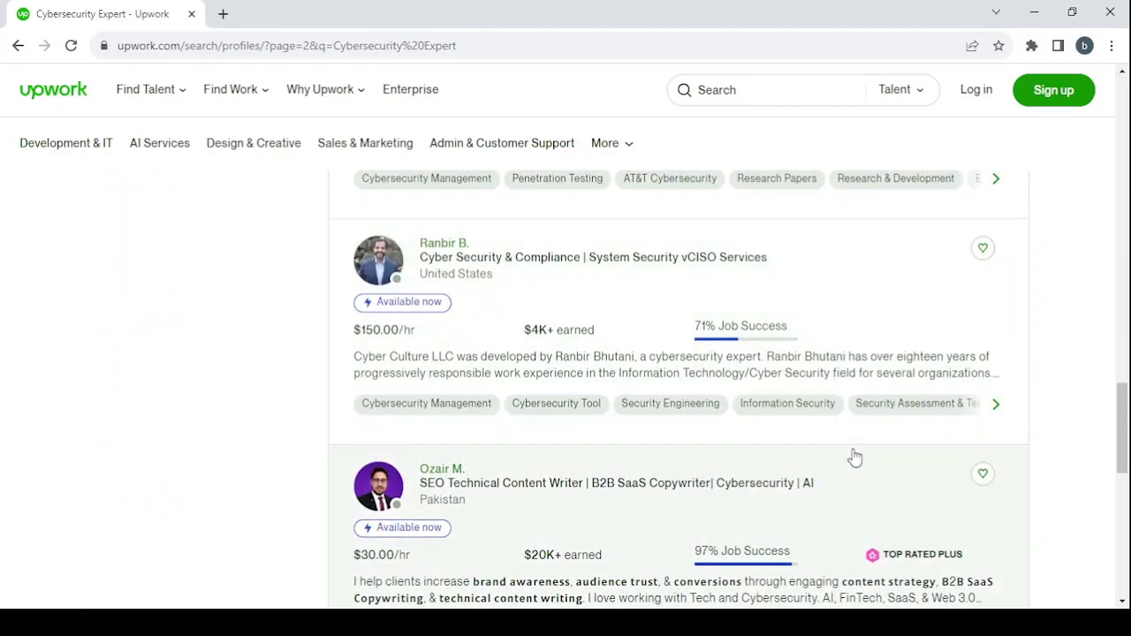
pyautogui.scroll(-3, 854, 452)
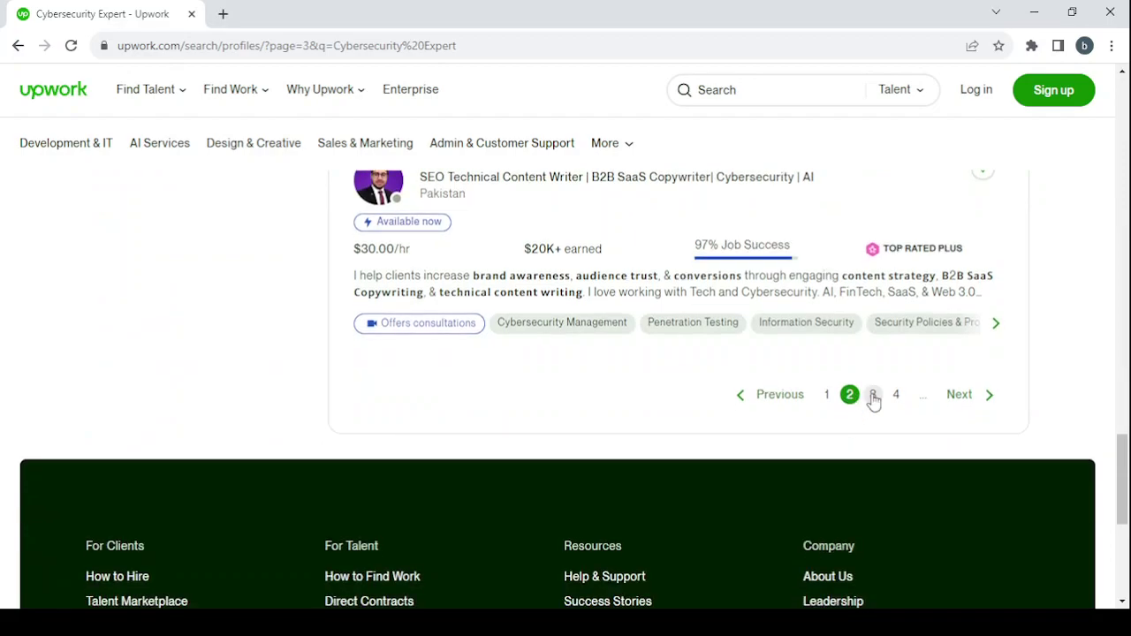
# Step: Browse page 3 of the results down to the pagination row
pyautogui.click(874, 395)
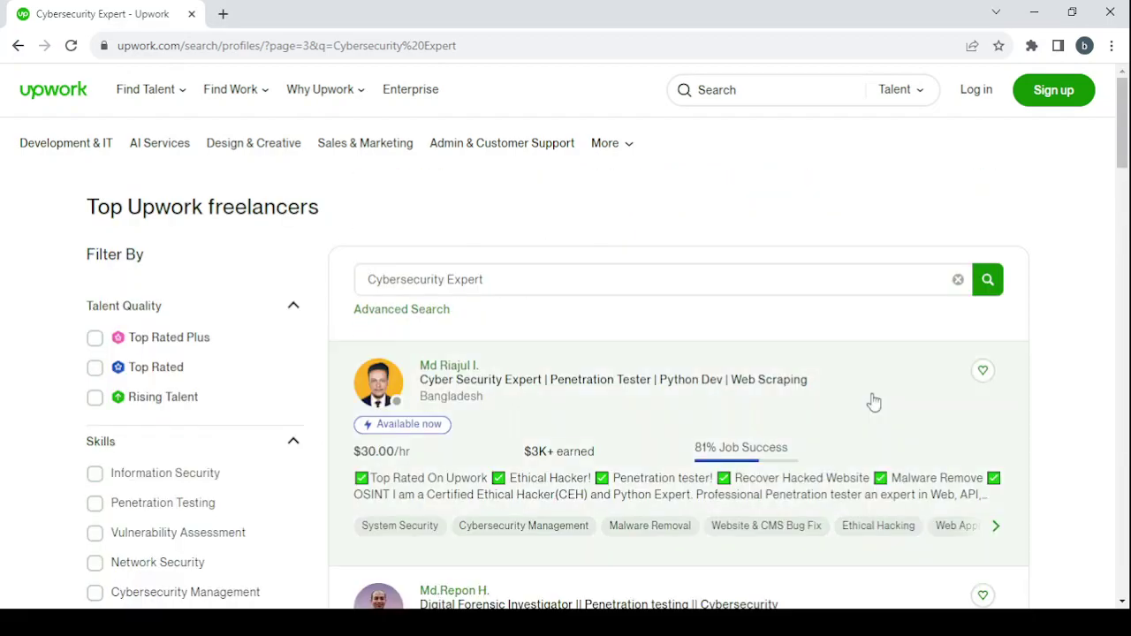
pyautogui.scroll(-2, 874, 403)
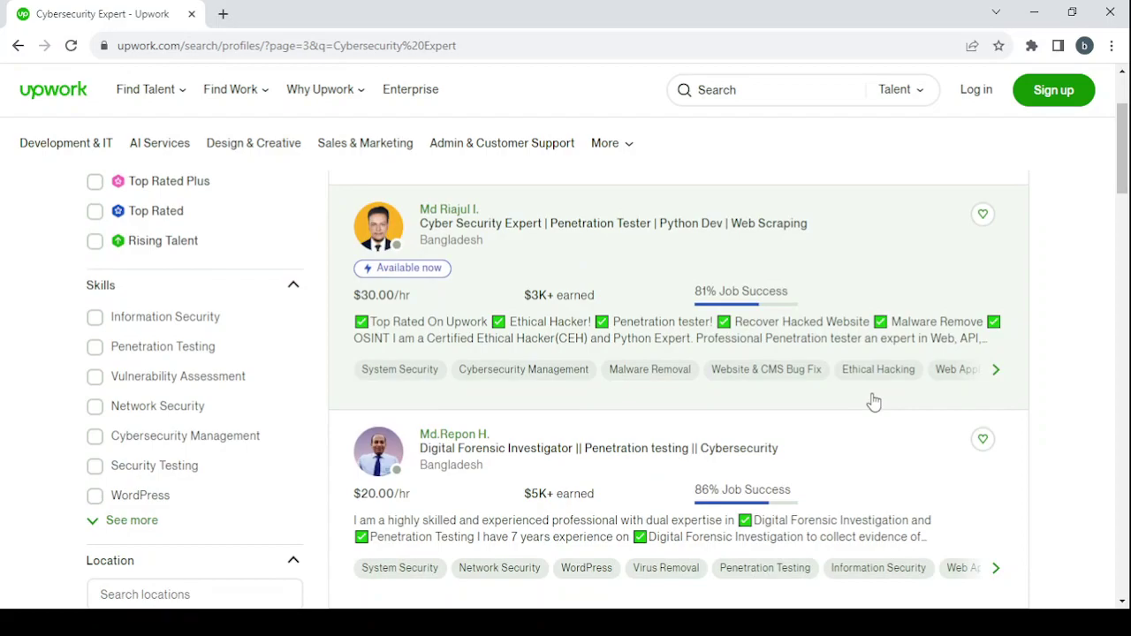
pyautogui.scroll(-3, 873, 402)
pyautogui.scroll(-3, 873, 402)
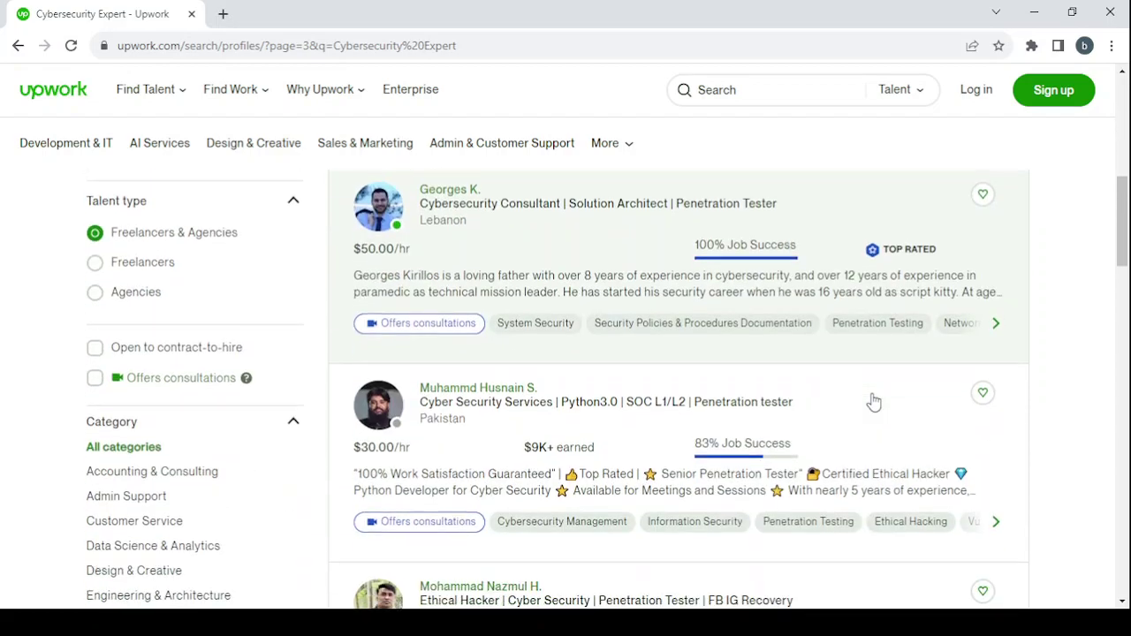
pyautogui.scroll(-1, 873, 402)
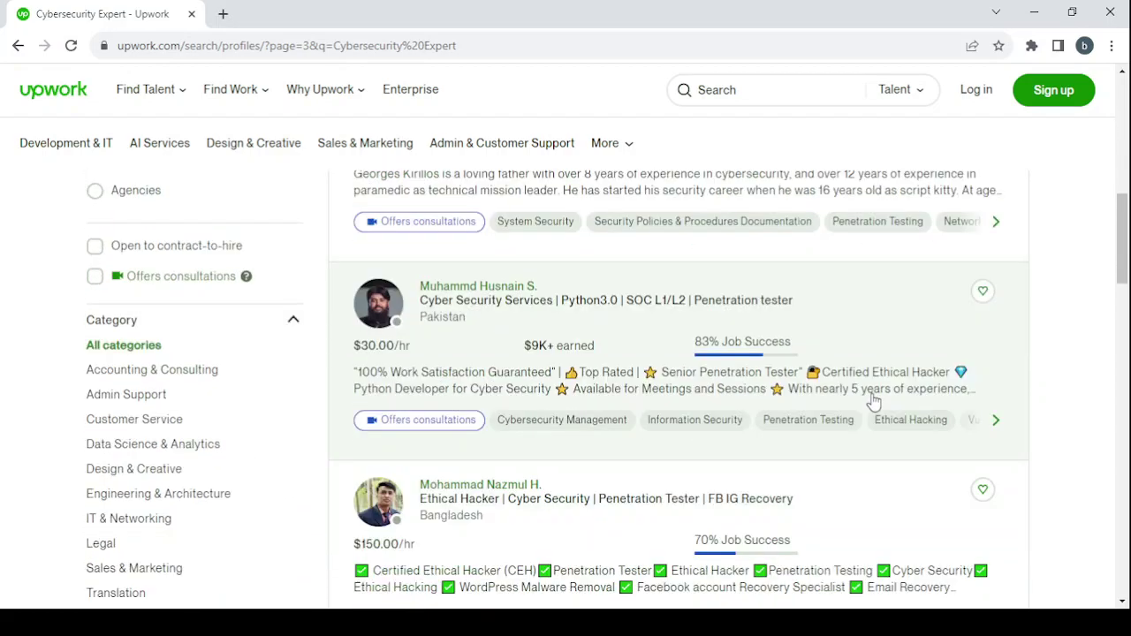
pyautogui.scroll(-2, 873, 402)
pyautogui.scroll(-2, 873, 402)
pyautogui.scroll(-3, 874, 402)
pyautogui.scroll(-4, 873, 403)
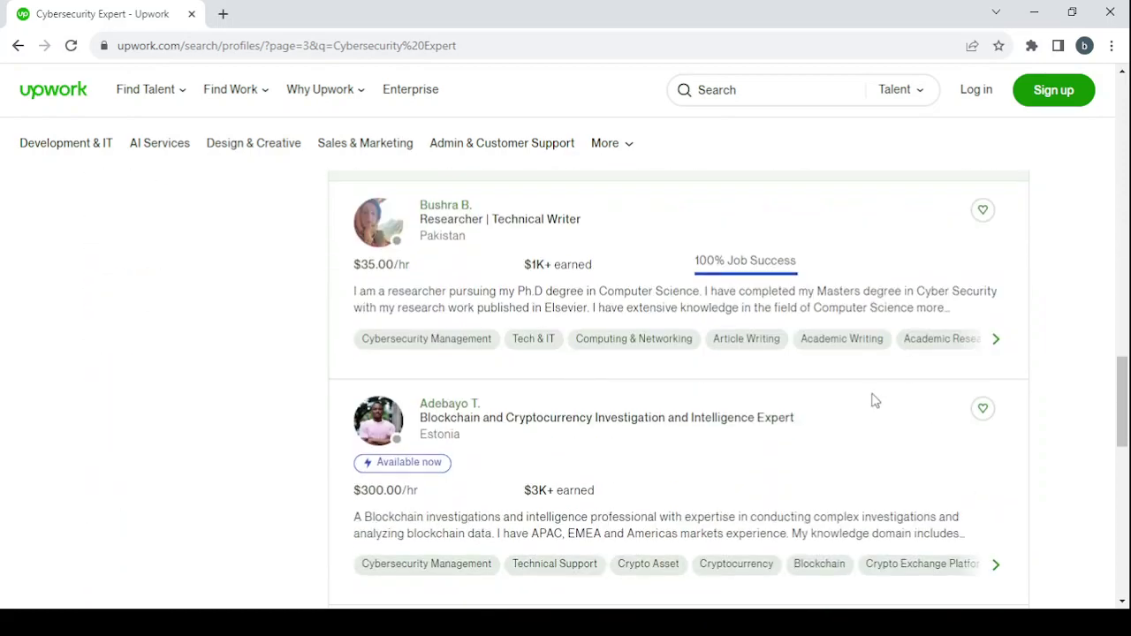
pyautogui.scroll(-4, 873, 402)
pyautogui.scroll(3, 873, 402)
pyautogui.scroll(-2, 873, 402)
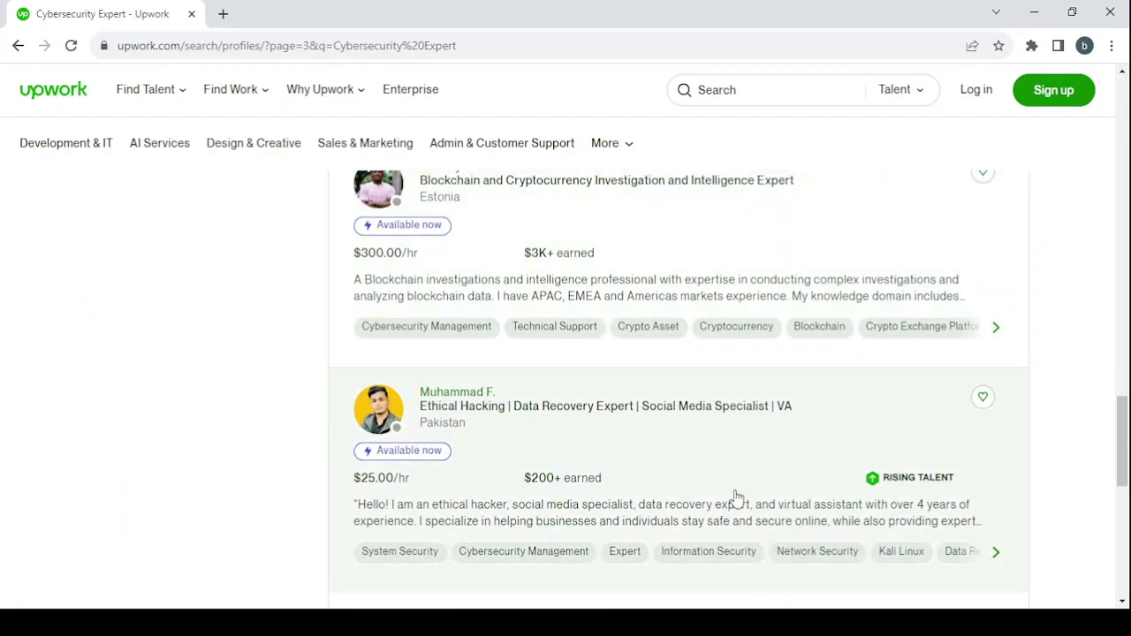
pyautogui.scroll(-3, 730, 490)
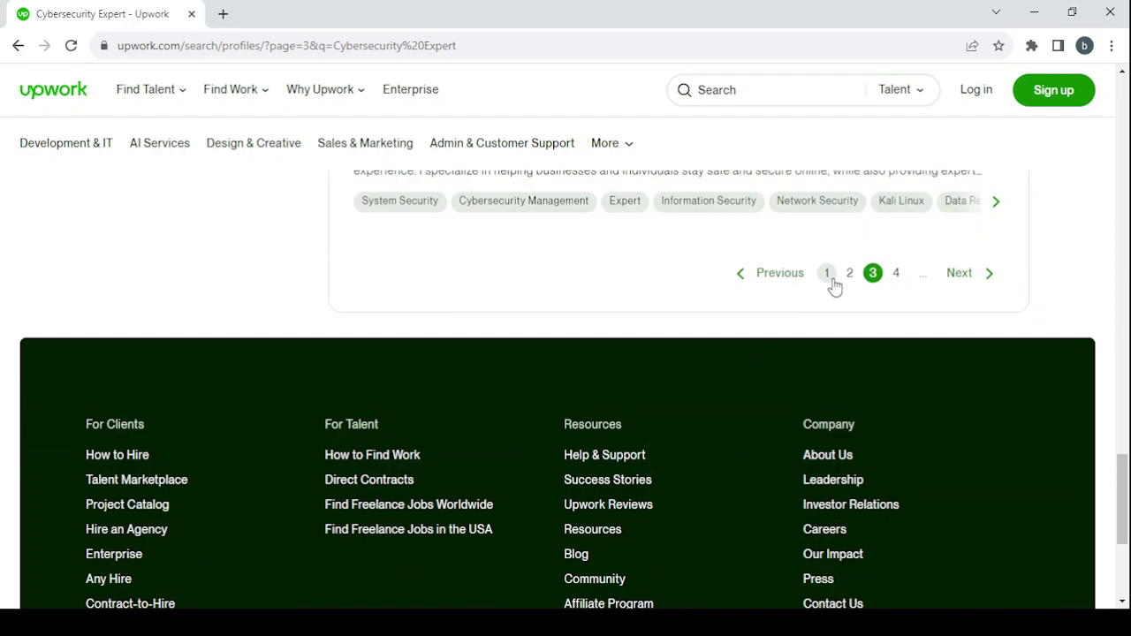
# Step: Go back to page 1 of results and find the technical writer's card
pyautogui.click(828, 274)
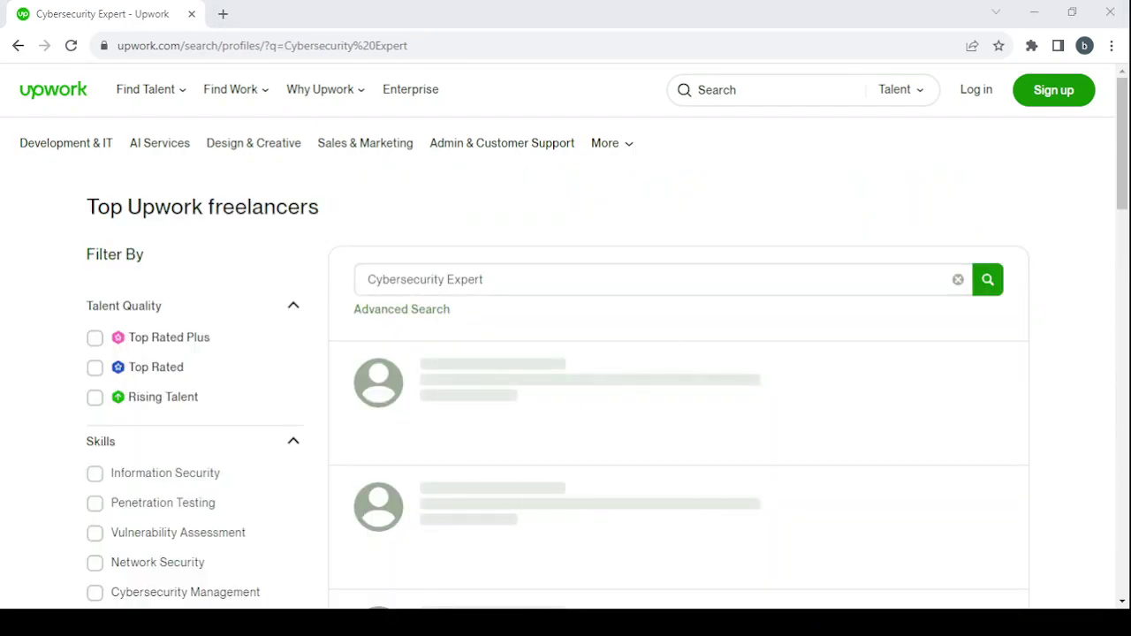
pyautogui.scroll(-4, 628, 359)
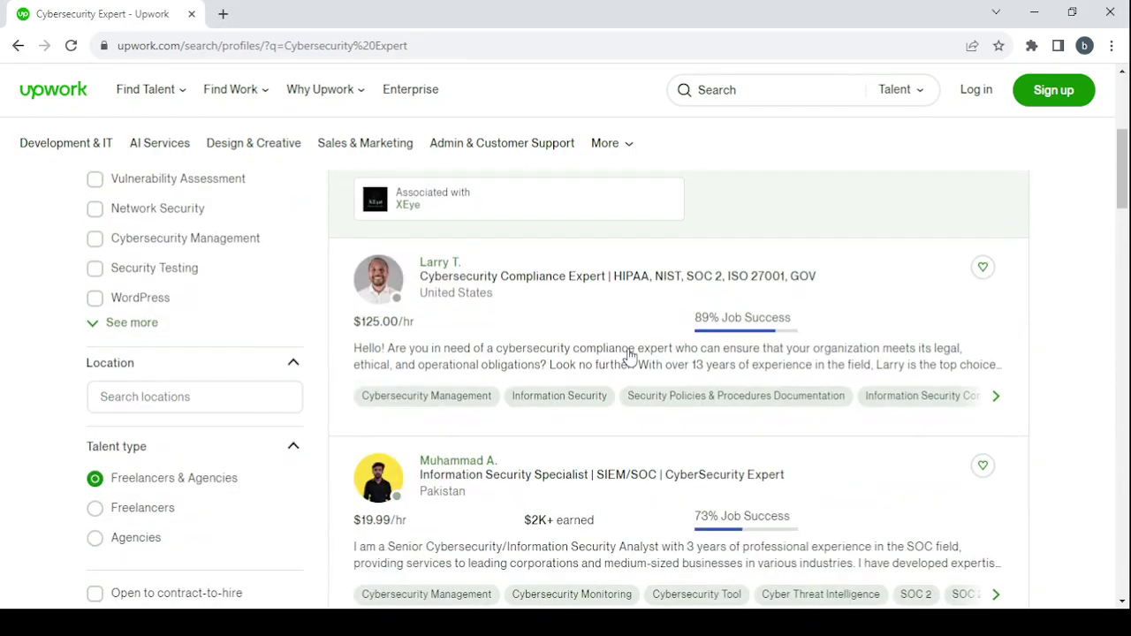
pyautogui.scroll(-4, 629, 359)
pyautogui.scroll(-5, 630, 356)
pyautogui.scroll(-5, 628, 356)
pyautogui.scroll(-3, 628, 357)
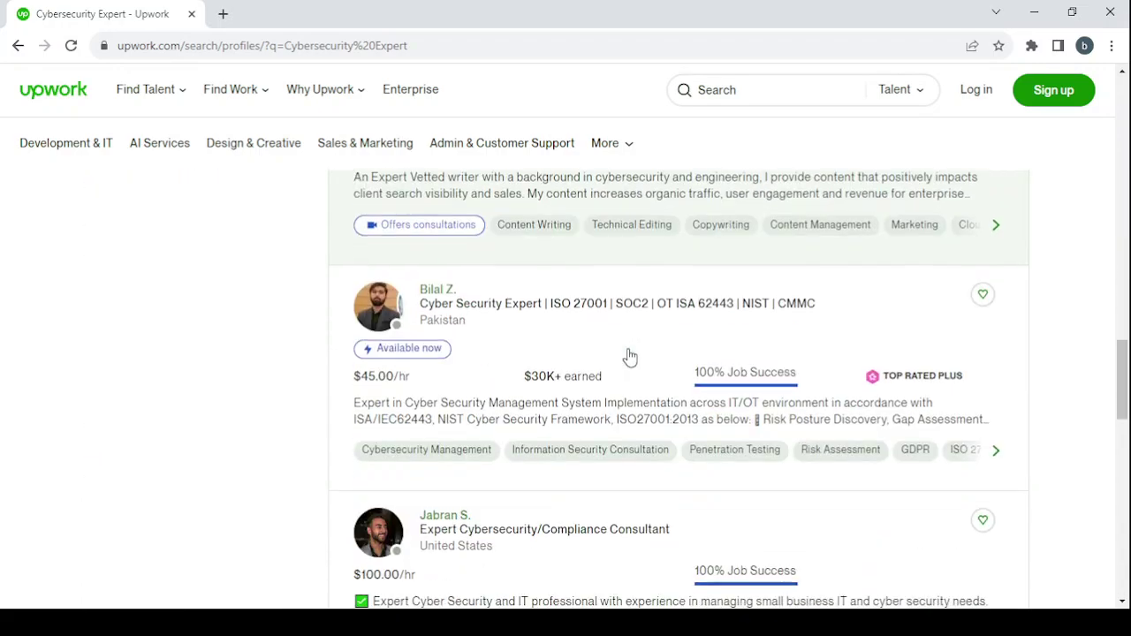
pyautogui.scroll(3, 629, 356)
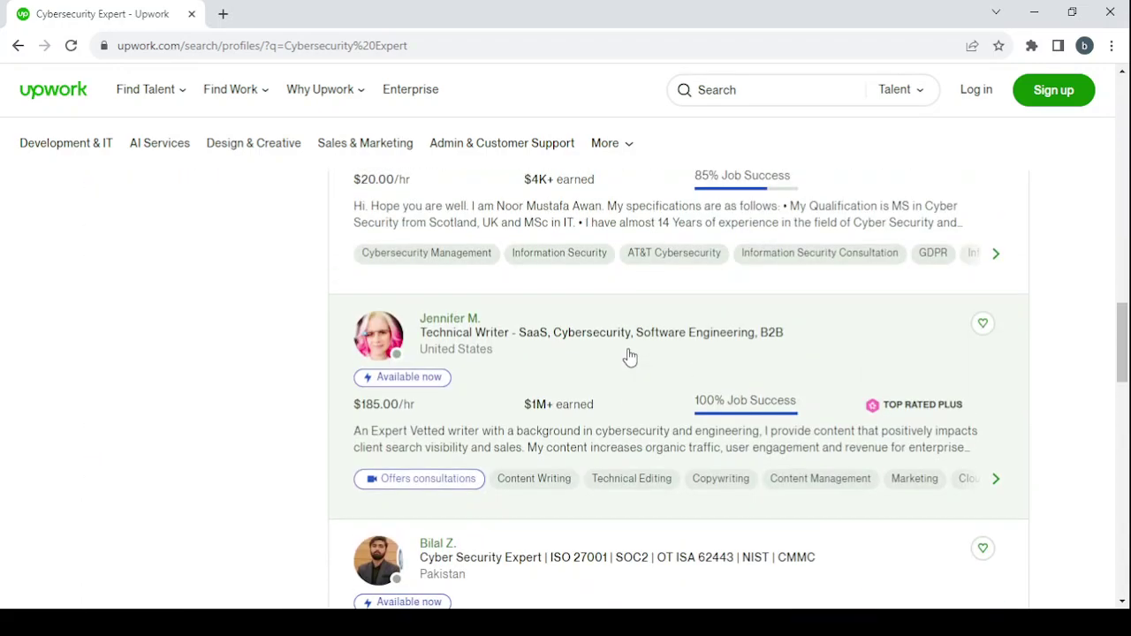
# Step: Review the $185/hr cybersecurity technical writer's profile and work history, then close it
pyautogui.click(426, 322)
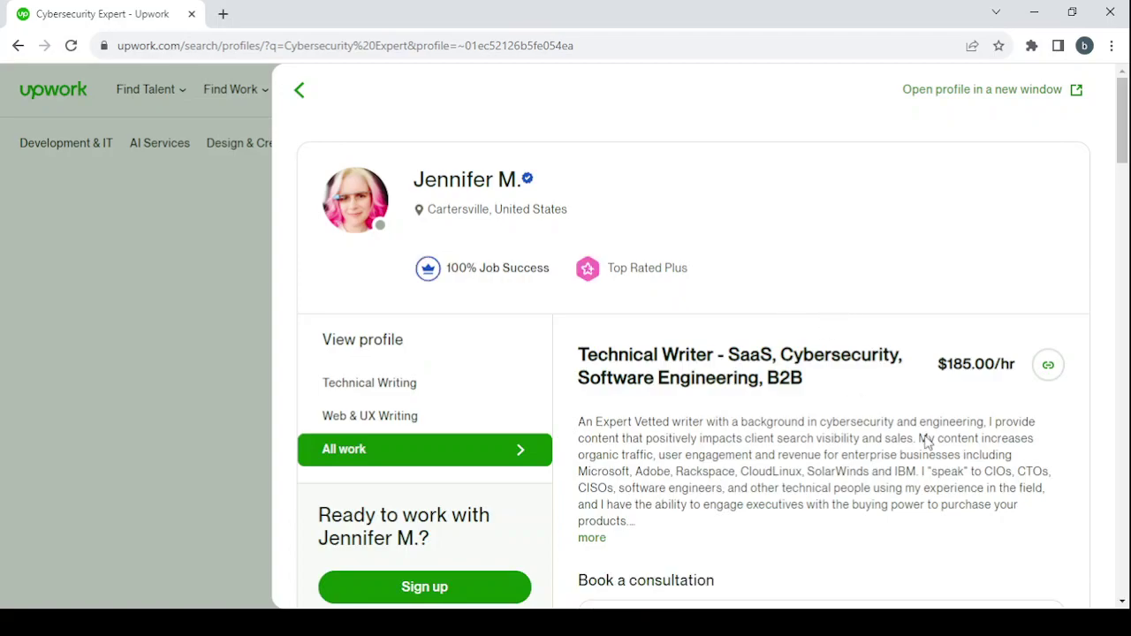
pyautogui.scroll(-2, 899, 439)
pyautogui.scroll(-2, 900, 441)
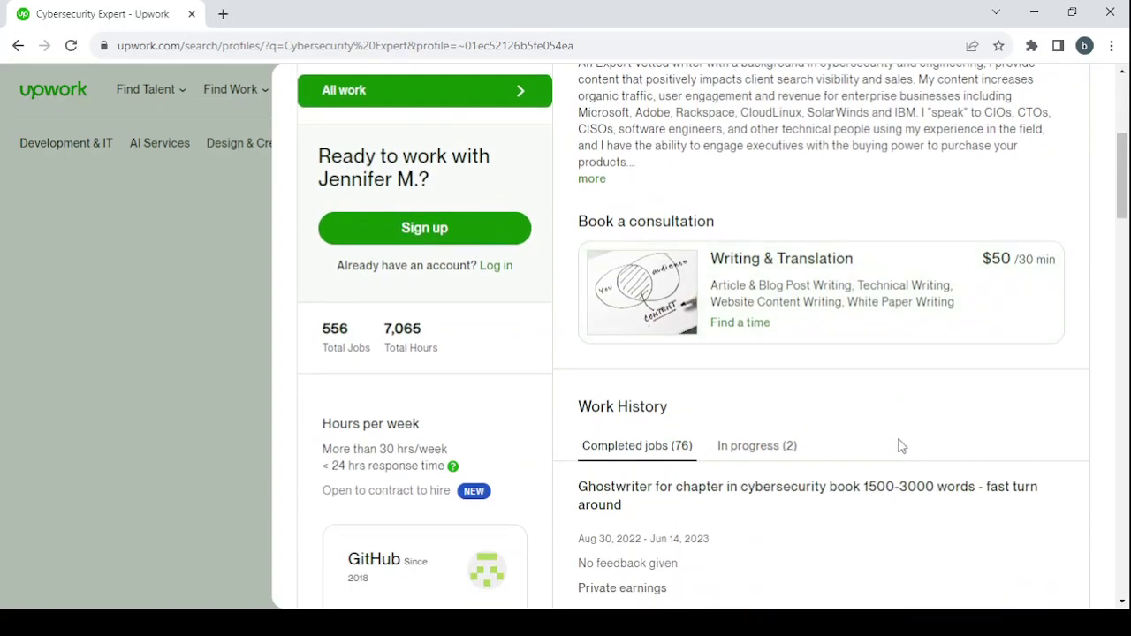
pyautogui.scroll(-1, 900, 443)
pyautogui.scroll(-2, 899, 445)
pyautogui.scroll(-1, 900, 445)
pyautogui.scroll(-1, 900, 445)
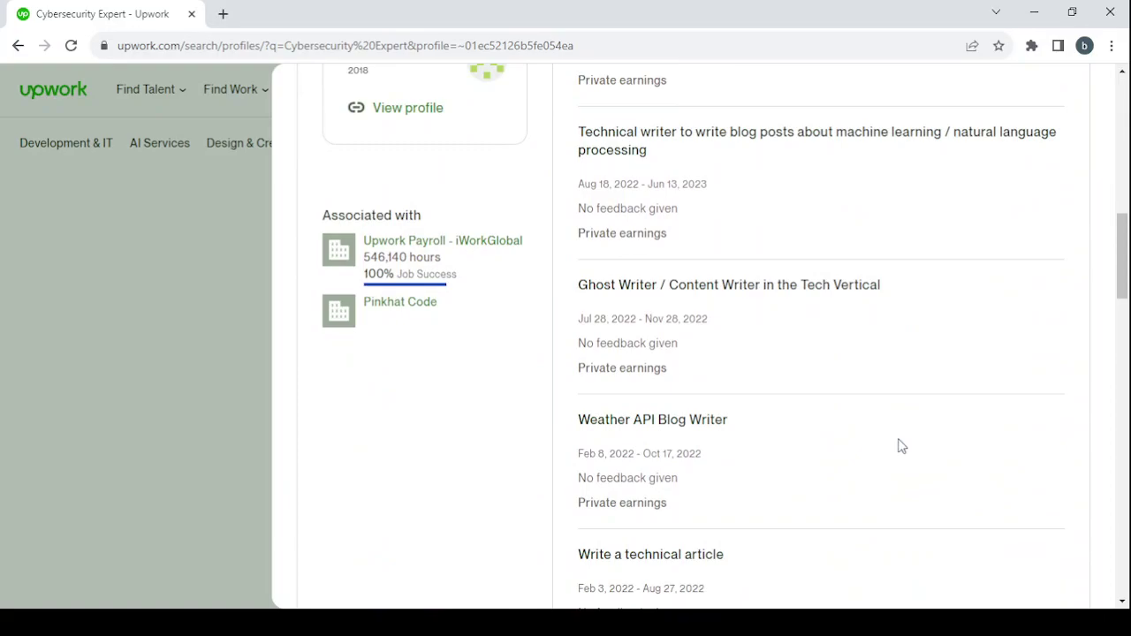
pyautogui.click(109, 260)
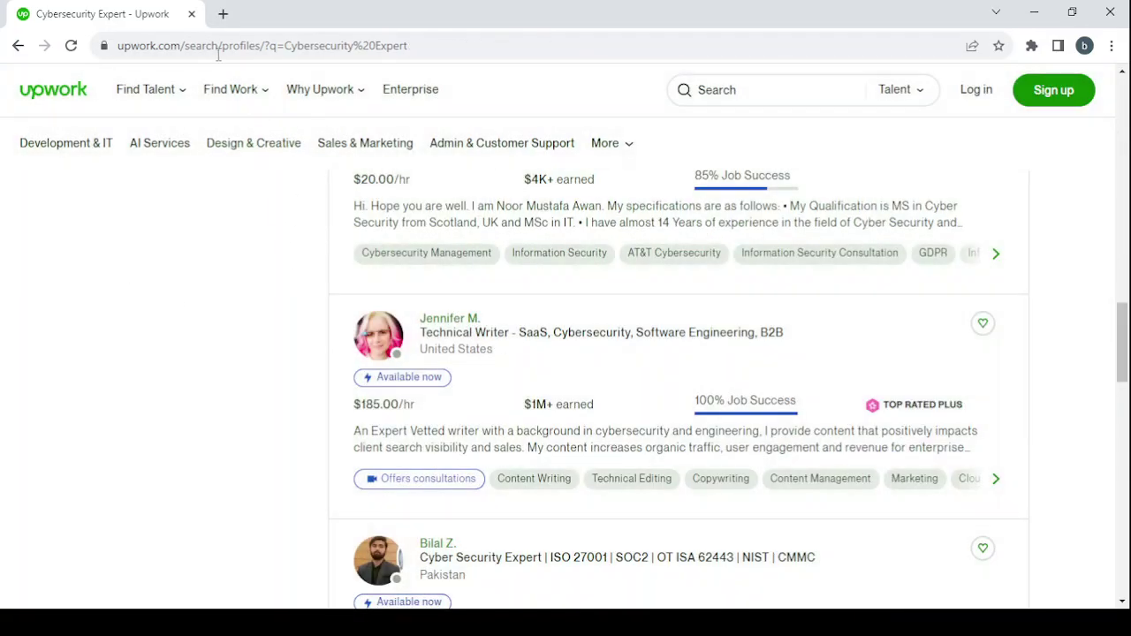
pyautogui.moveTo(230, 89)
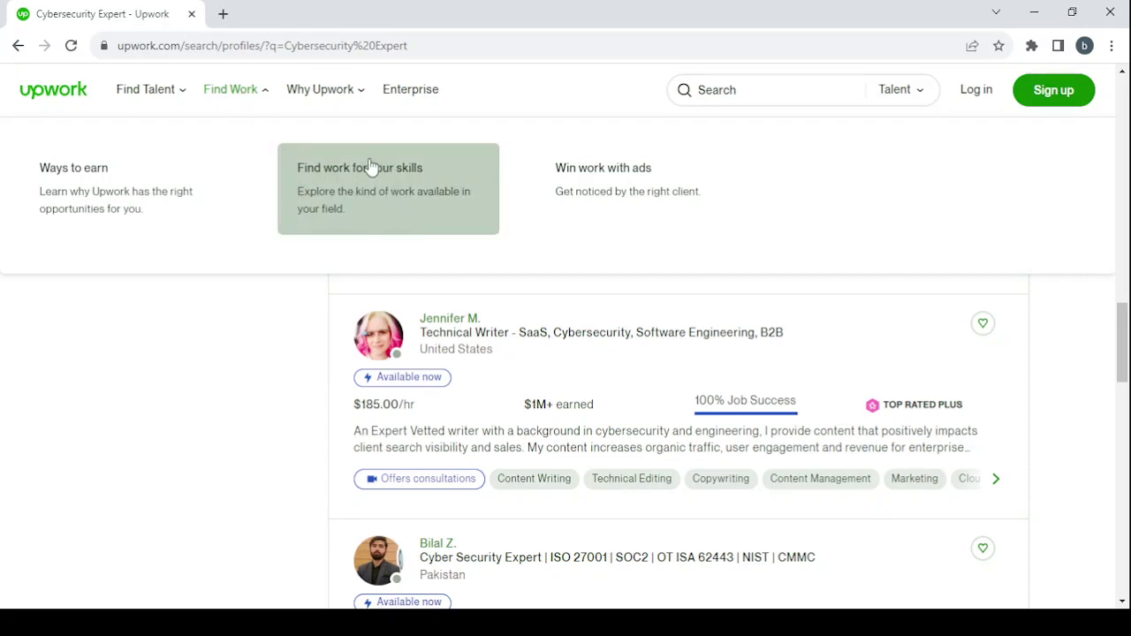
# Step: Open the Freelance Jobs page to explore remote jobs by type of work
pyautogui.click(369, 175)
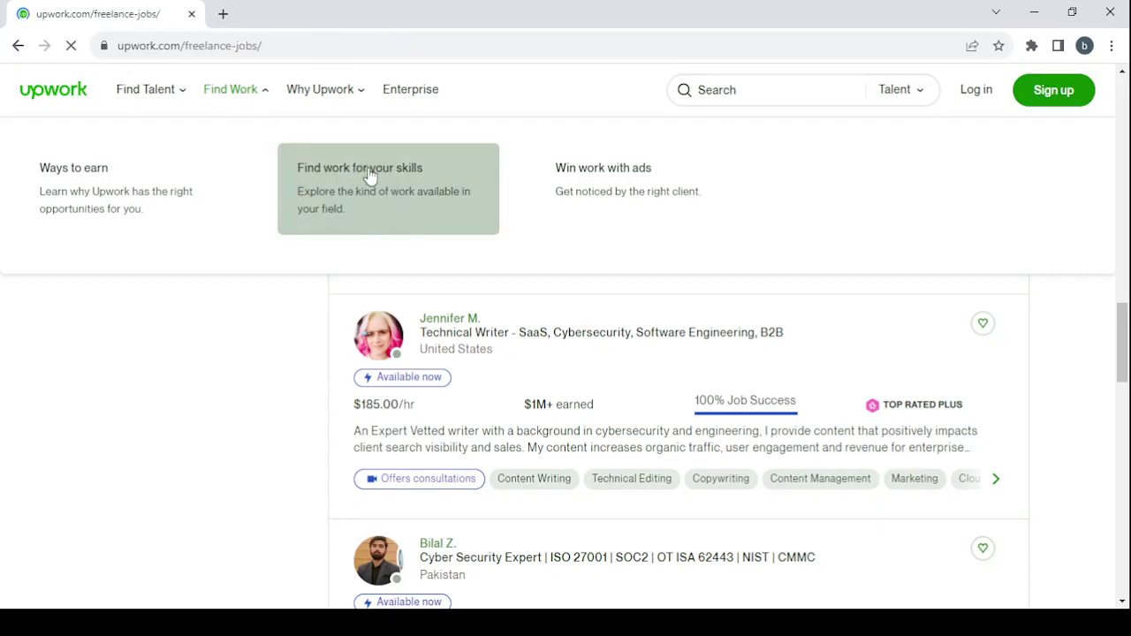
pyautogui.scroll(-2, 637, 449)
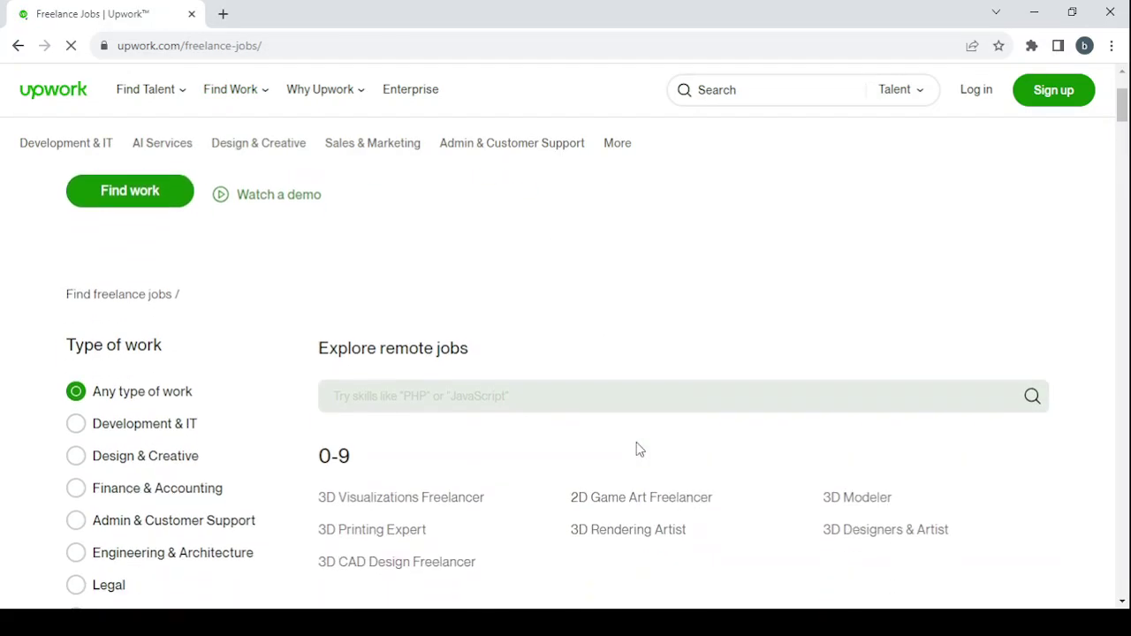